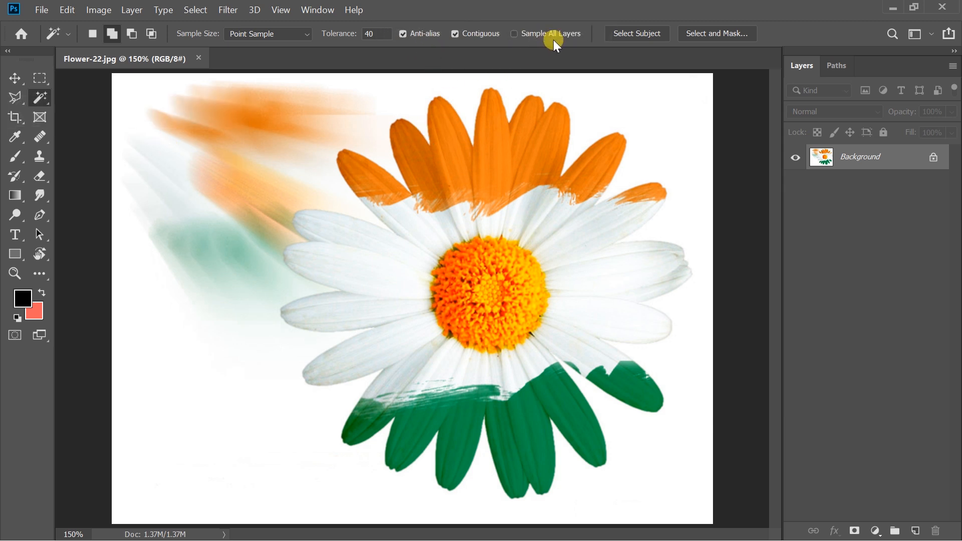
- Select the lower-right green petal tip in Flower-22.jpg with the Magic Wand, keeping Anti-alias on, and copy it
{"action": "left_click", "coordinate": [39, 98]}
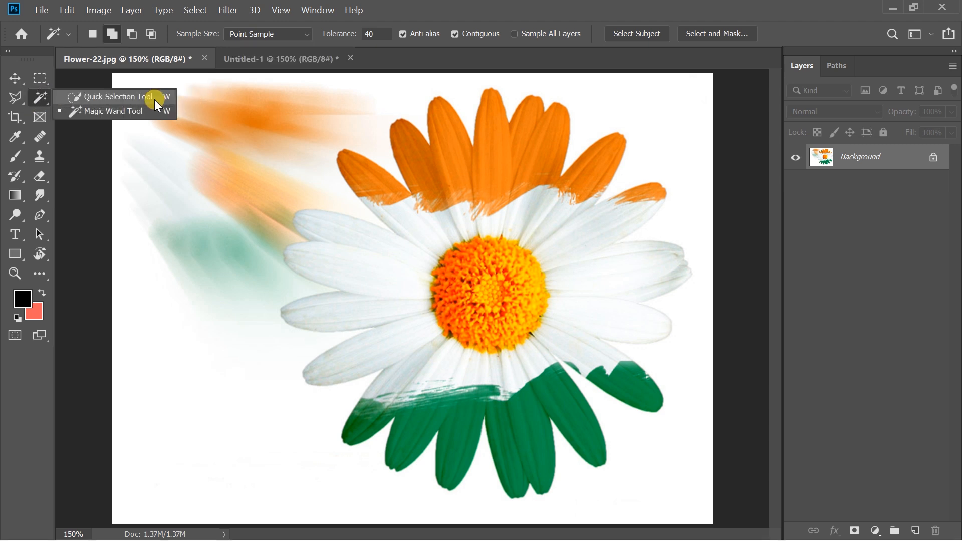
{"action": "left_click", "coordinate": [153, 113]}
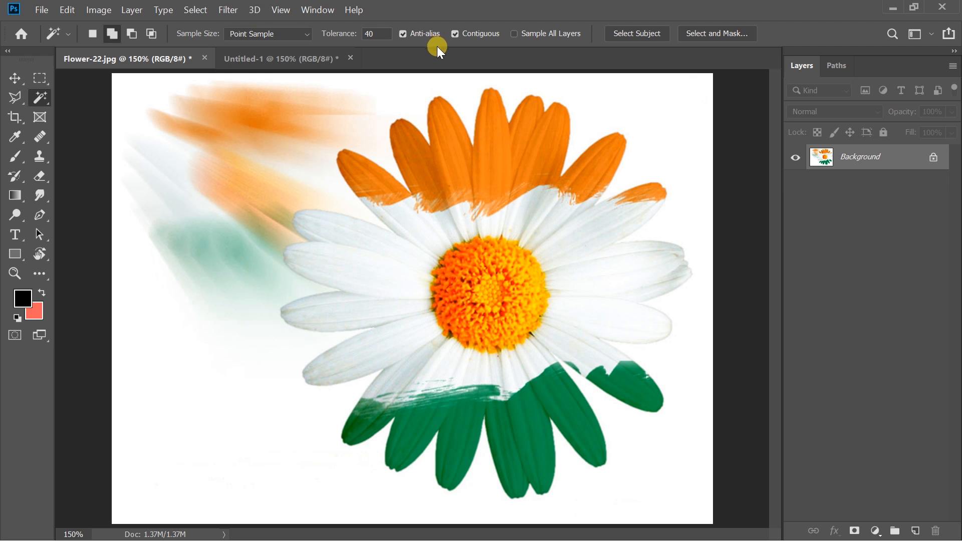
{"action": "left_click", "coordinate": [633, 389]}
{"action": "key", "text": "ctrl+c"}
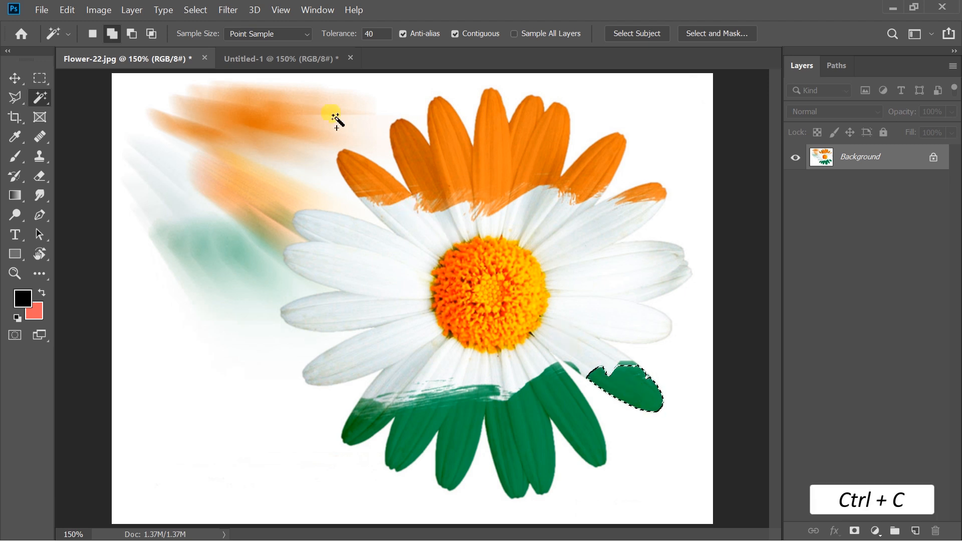
- Paste the copied petal into the Untitled-1 document and move it left of the canvas centre
{"action": "left_click", "coordinate": [296, 59]}
{"action": "key", "text": "ctrl+v"}
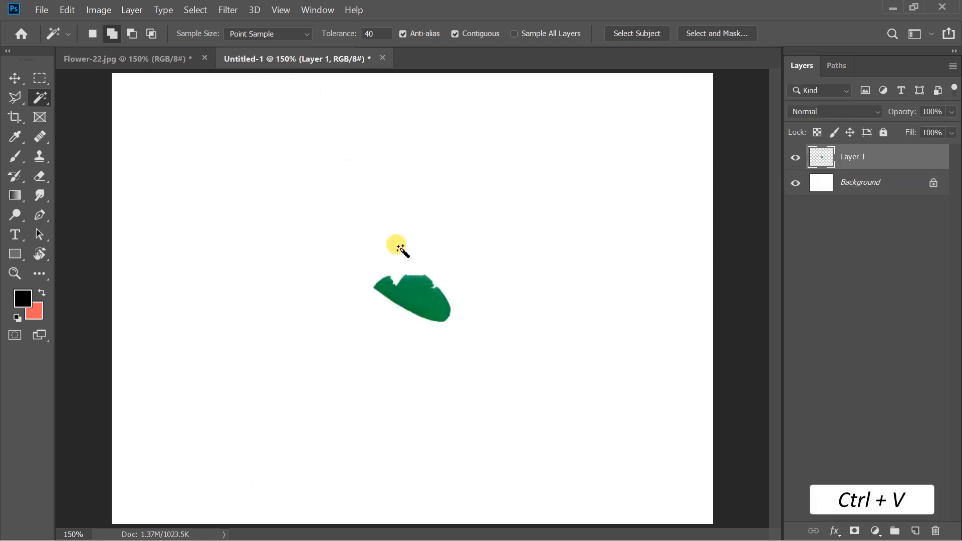
{"action": "left_click", "coordinate": [15, 76]}
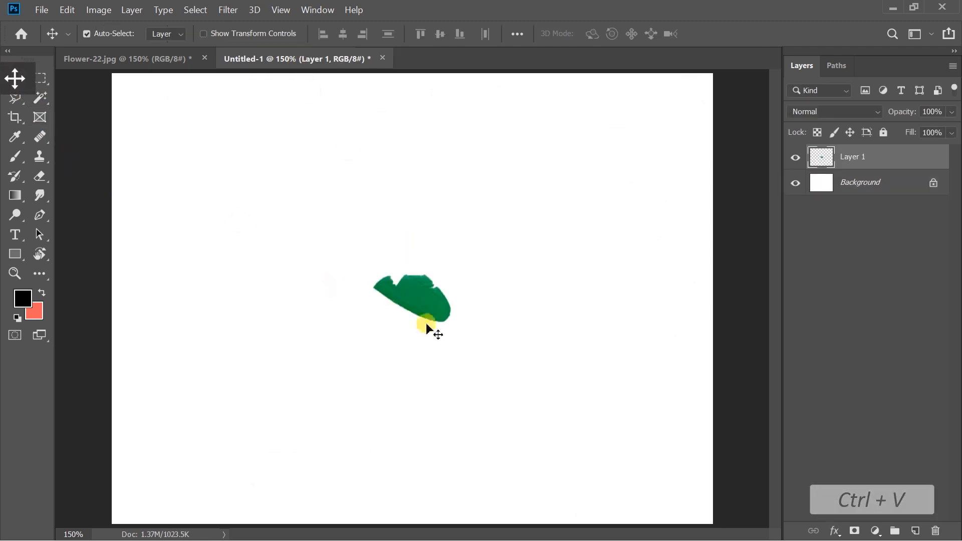
{"action": "left_click_drag", "start_coordinate": [412, 290], "coordinate": [336, 285]}
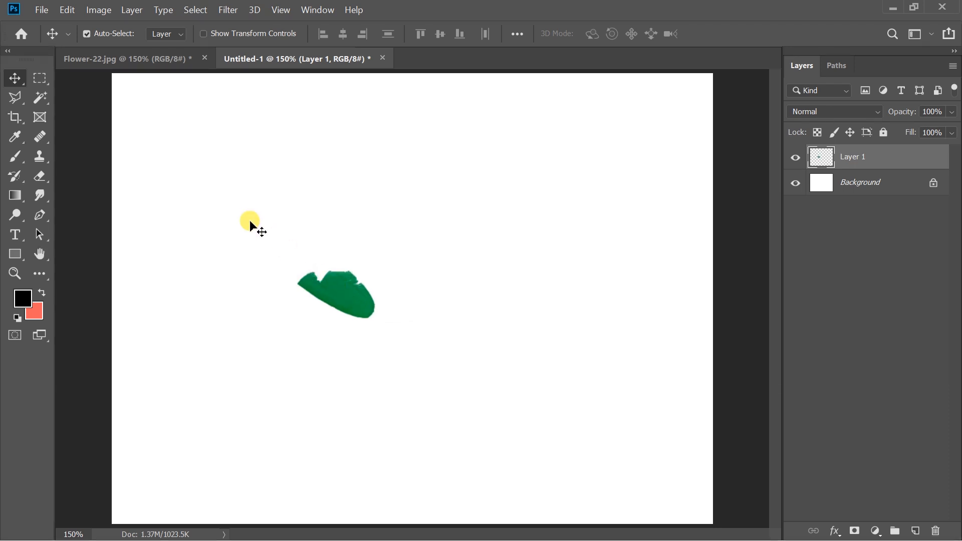
- Clear the selection in Flower-22.jpg, reselect the same green petal with Anti-alias off, and copy it into Untitled-1
{"action": "left_click", "coordinate": [167, 62]}
{"action": "key", "text": "ctrl+d"}
{"action": "key", "text": "ctrl+d"}
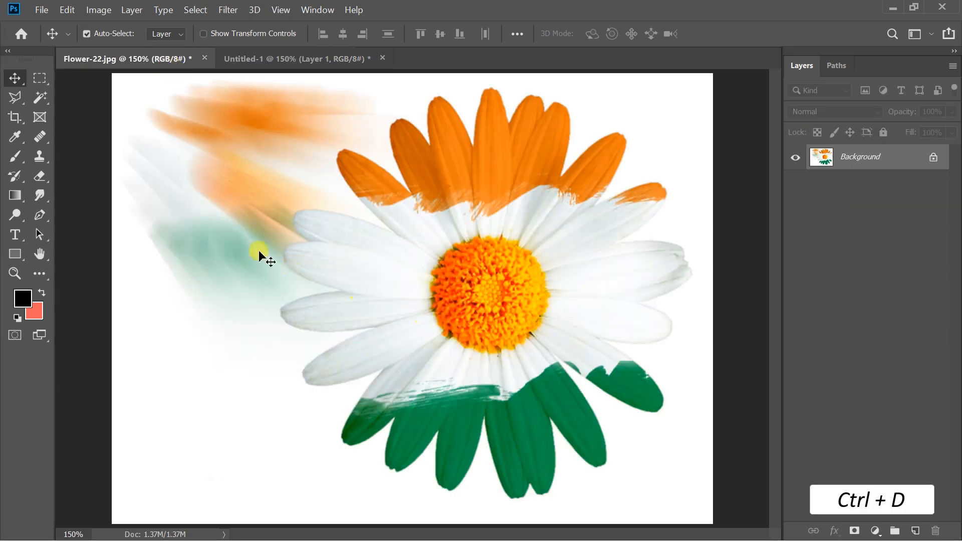
{"action": "left_click", "coordinate": [44, 102]}
{"action": "left_click", "coordinate": [424, 34]}
{"action": "left_click", "coordinate": [623, 387]}
{"action": "key", "text": "ctrl+c"}
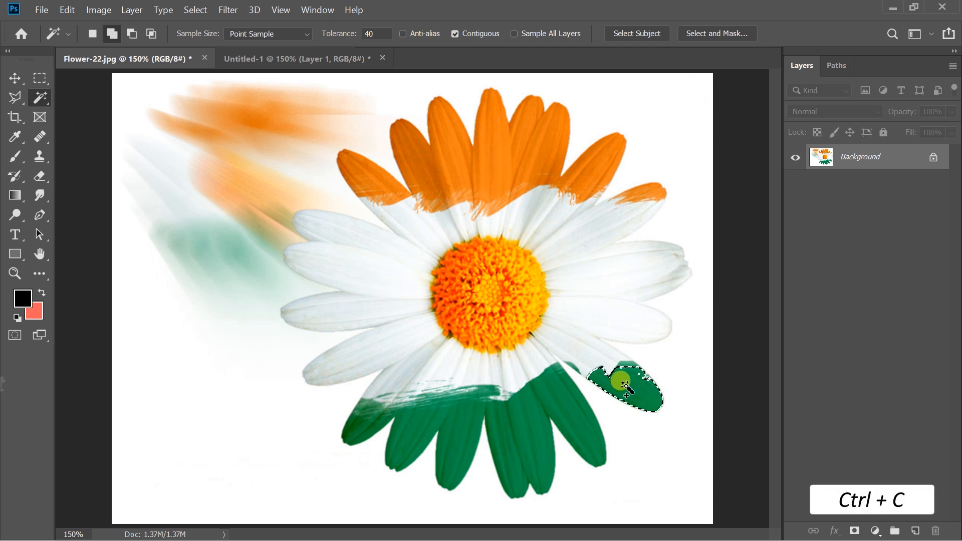
{"action": "left_click", "coordinate": [306, 61]}
{"action": "key", "text": "ctrl+v"}
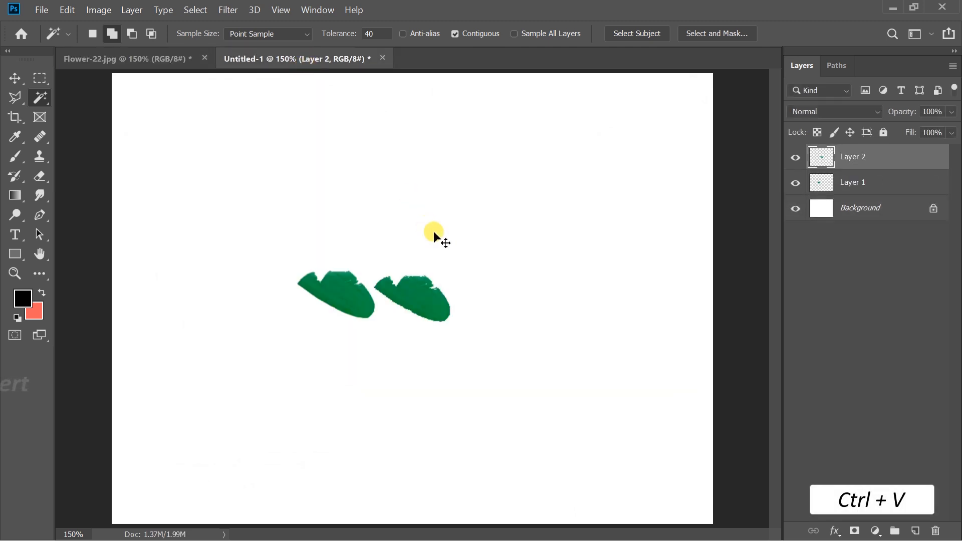
- Compare the edges of the two pasted green petals at high magnification
{"action": "key", "text": "ctrl+plus"}
{"action": "key", "text": "ctrl+plus"}
{"action": "key", "text": "ctrl+plus"}
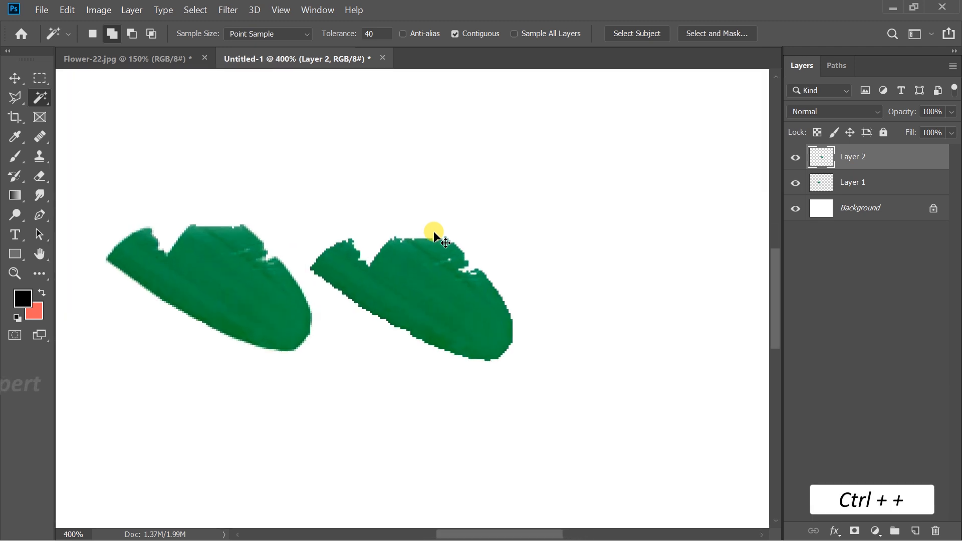
{"action": "key", "text": "ctrl+plus"}
{"action": "key", "text": "ctrl+plus"}
{"action": "key", "text": "ctrl+plus"}
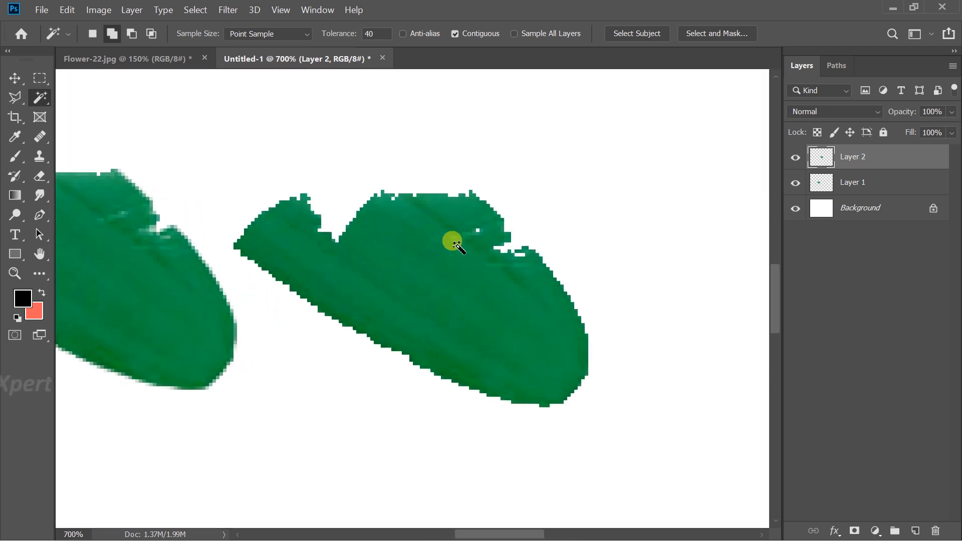
{"action": "left_click_drag", "start_coordinate": [243, 317], "coordinate": [389, 340]}
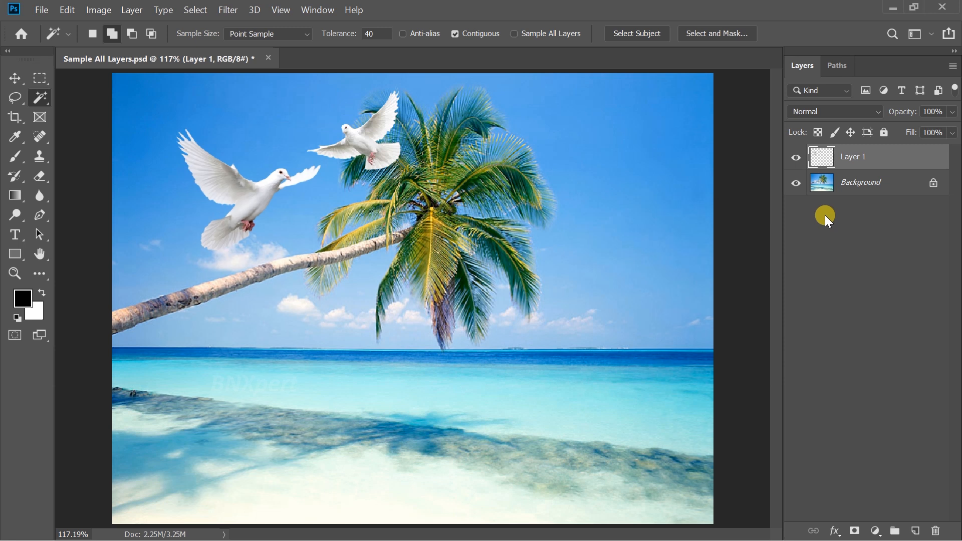
- Hide and reshow Layer 1 and the Background layer in turn to check what each contains
{"action": "left_click", "coordinate": [796, 157]}
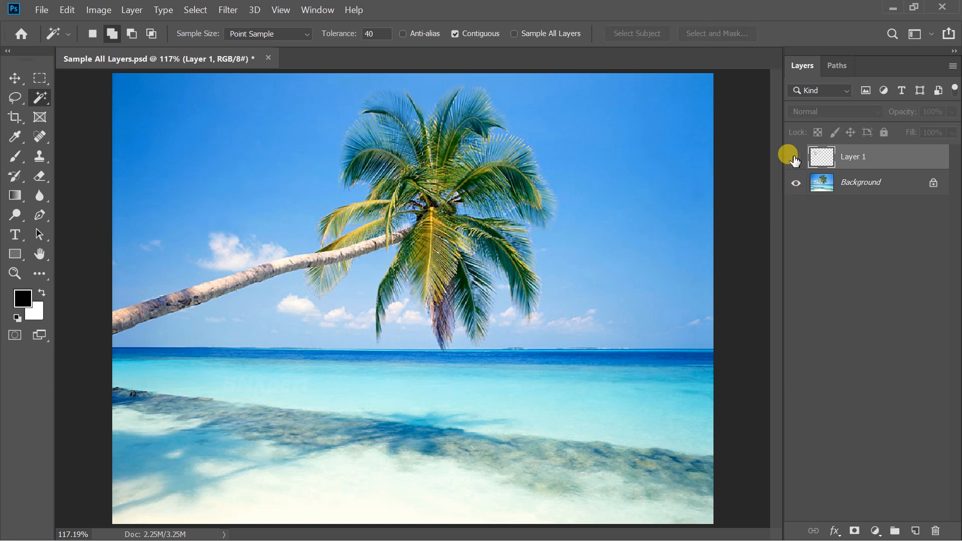
{"action": "left_click", "coordinate": [795, 159]}
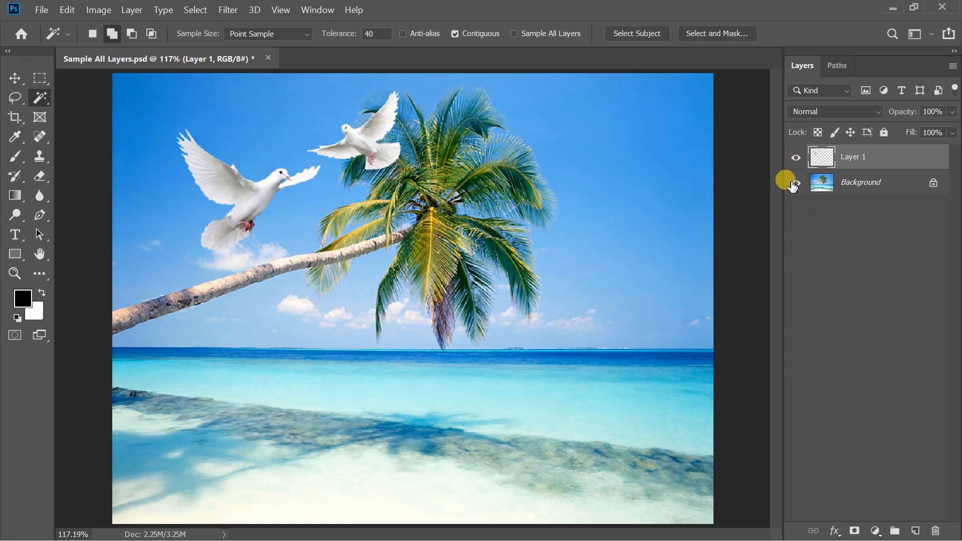
{"action": "left_click", "coordinate": [796, 183]}
{"action": "left_click", "coordinate": [795, 183]}
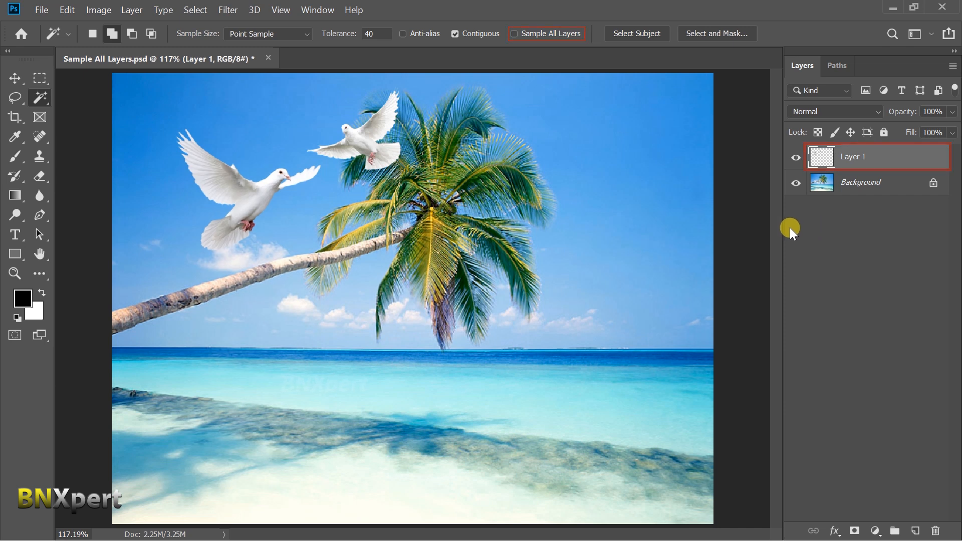
- Try the Magic Wand on the larger dove with Layer 1 active and again with Background active, clearing each selection
{"action": "left_click", "coordinate": [245, 205]}
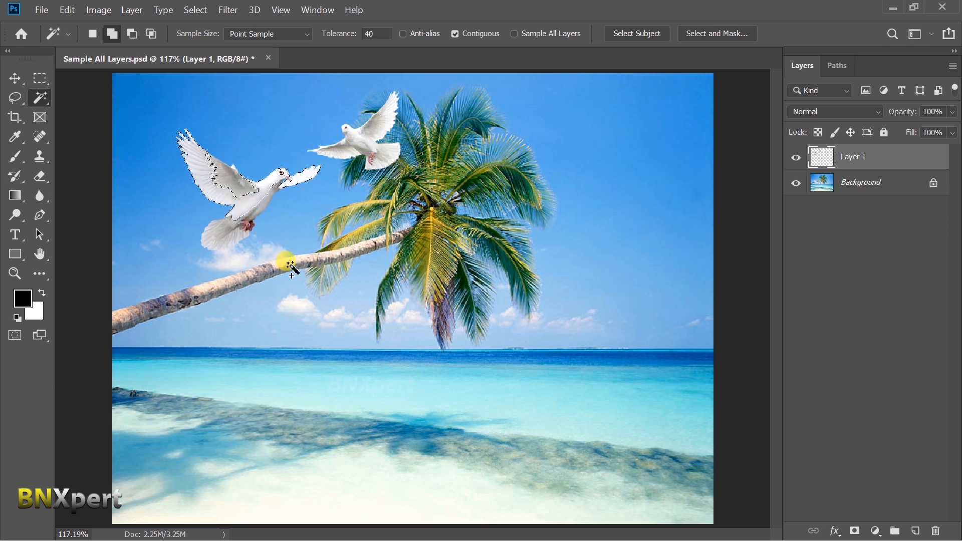
{"action": "key", "text": "ctrl+d"}
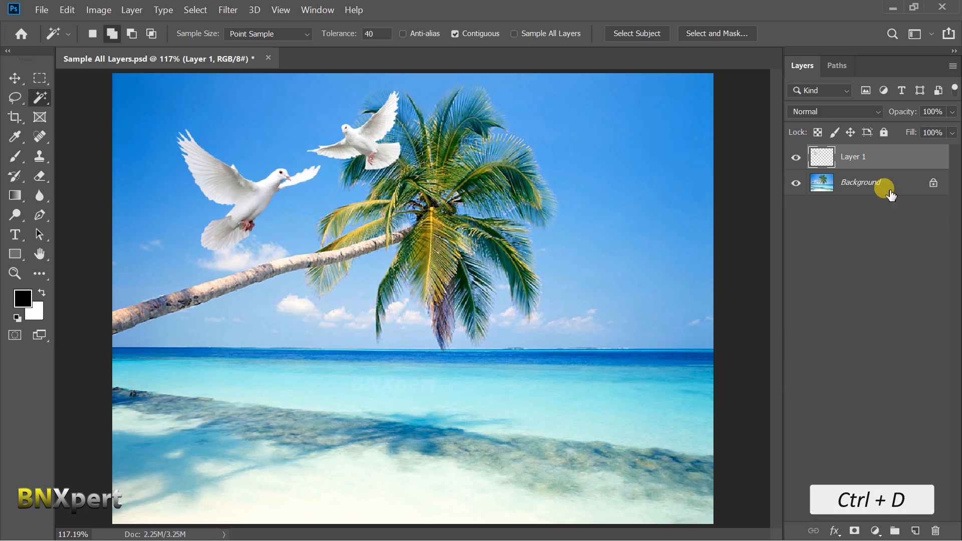
{"action": "left_click", "coordinate": [876, 182]}
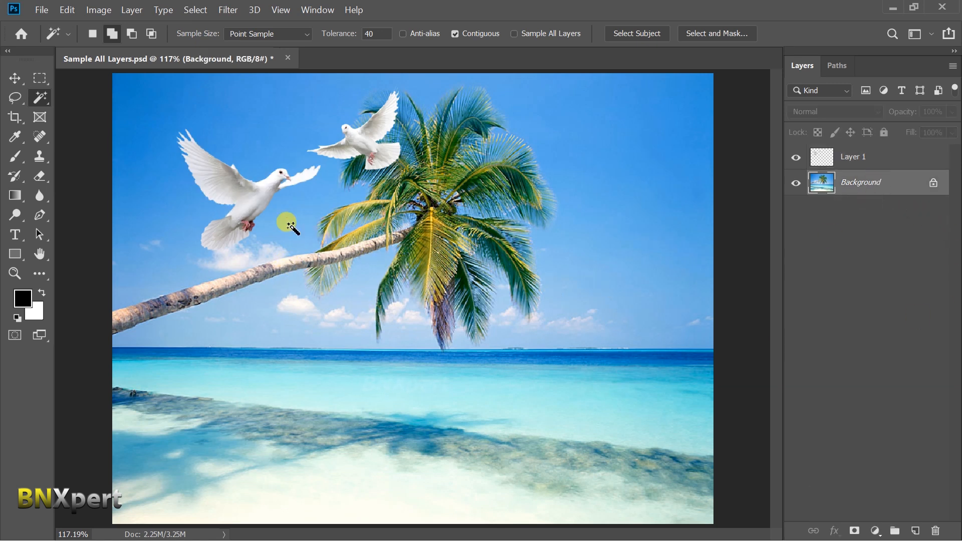
{"action": "left_click", "coordinate": [243, 206]}
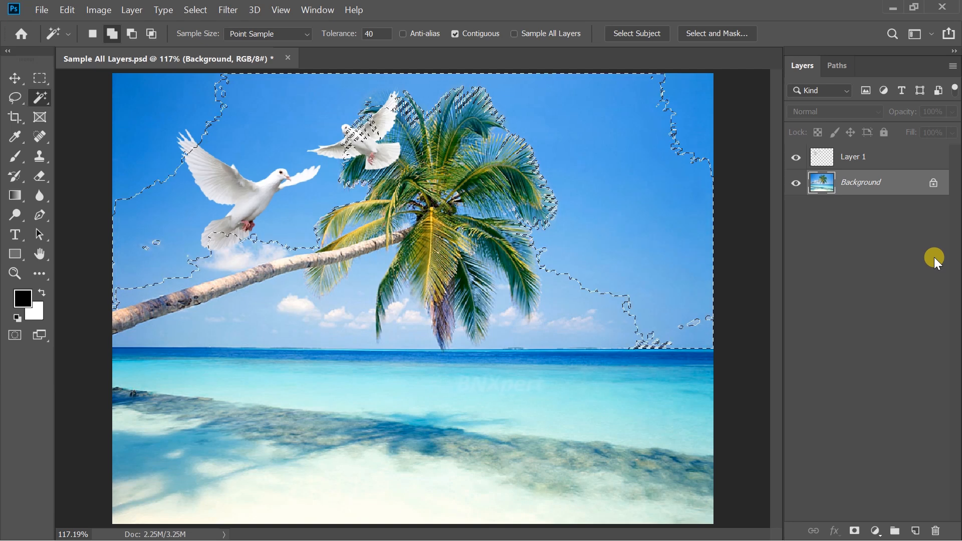
{"action": "key", "text": "ctrl+d"}
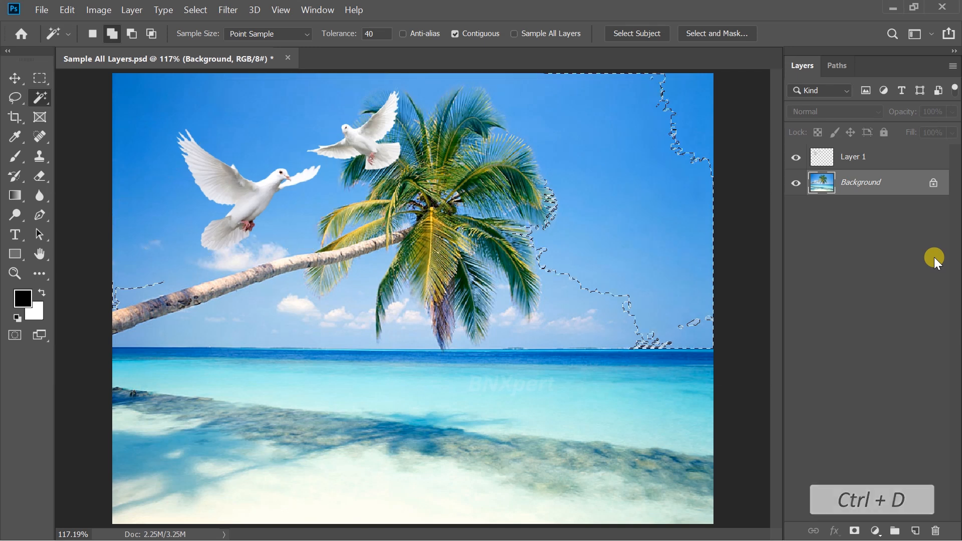
- Enable Sample All Layers and sample the larger dove with the Magic Wand while the Background layer is active
{"action": "left_click", "coordinate": [545, 32]}
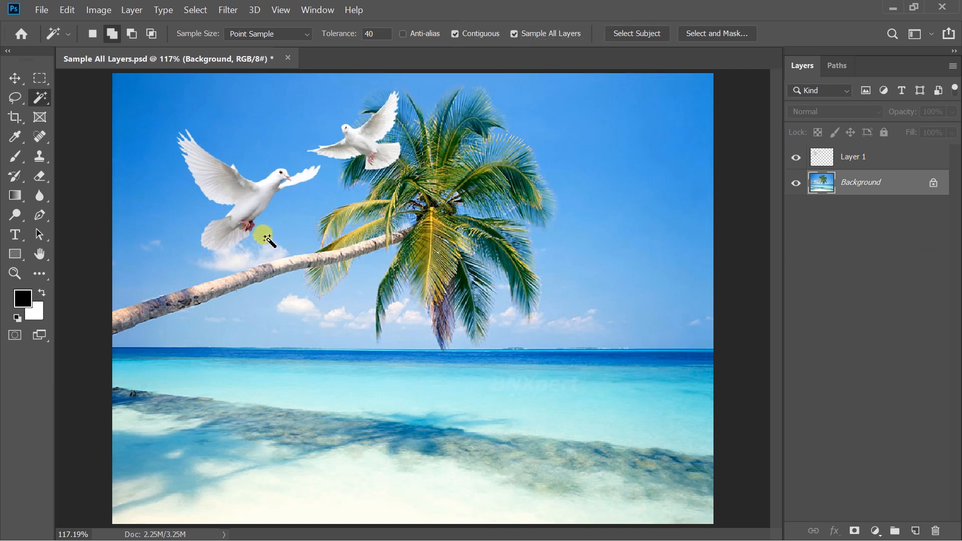
{"action": "left_click", "coordinate": [245, 203]}
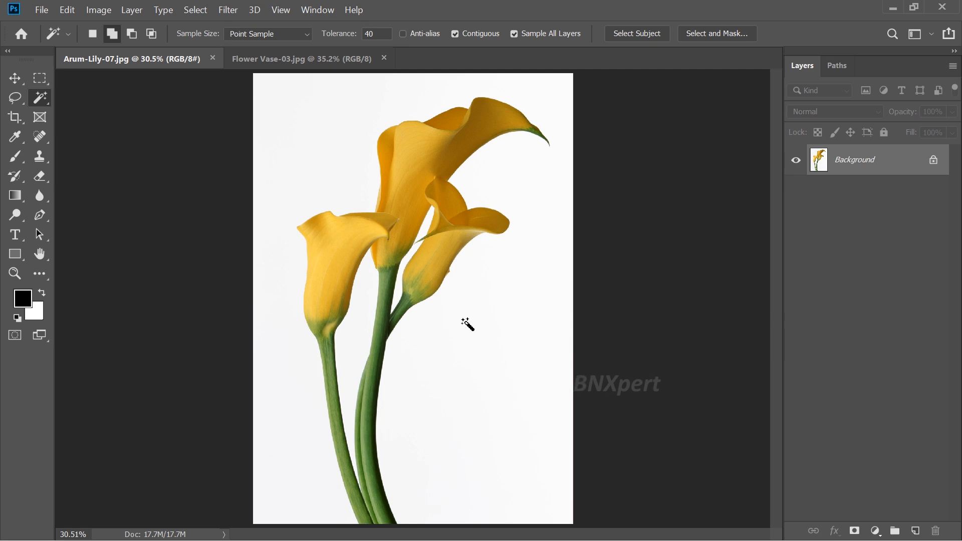
- Switch to the Quick Selection Tool in Arum-Lily-07.jpg and set its brush size to 82 px
{"action": "right_click", "coordinate": [39, 101]}
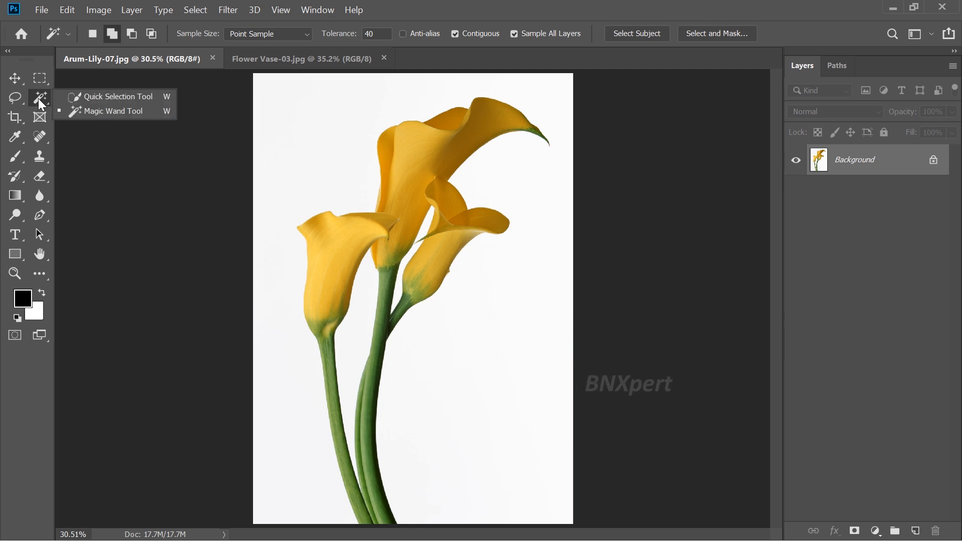
{"action": "left_click", "coordinate": [160, 98]}
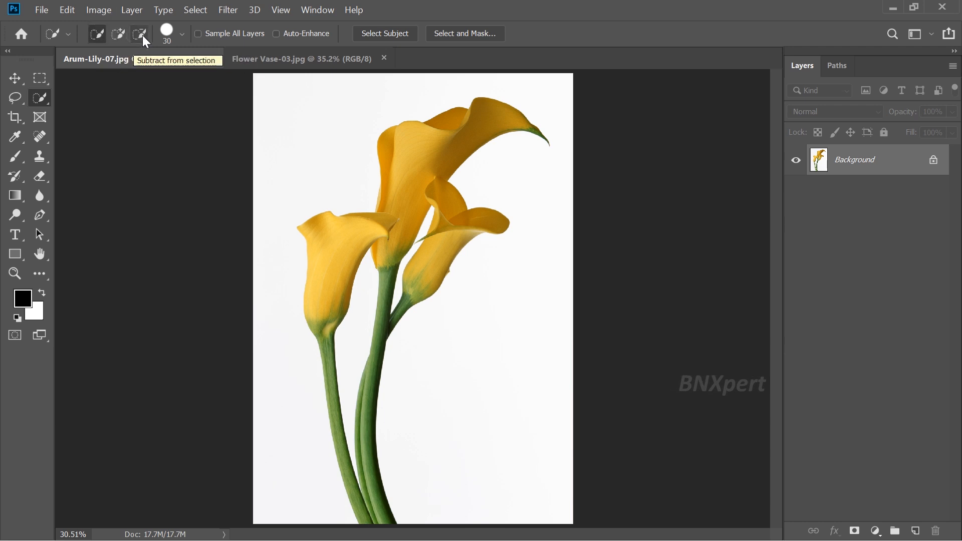
{"action": "left_click", "coordinate": [180, 37]}
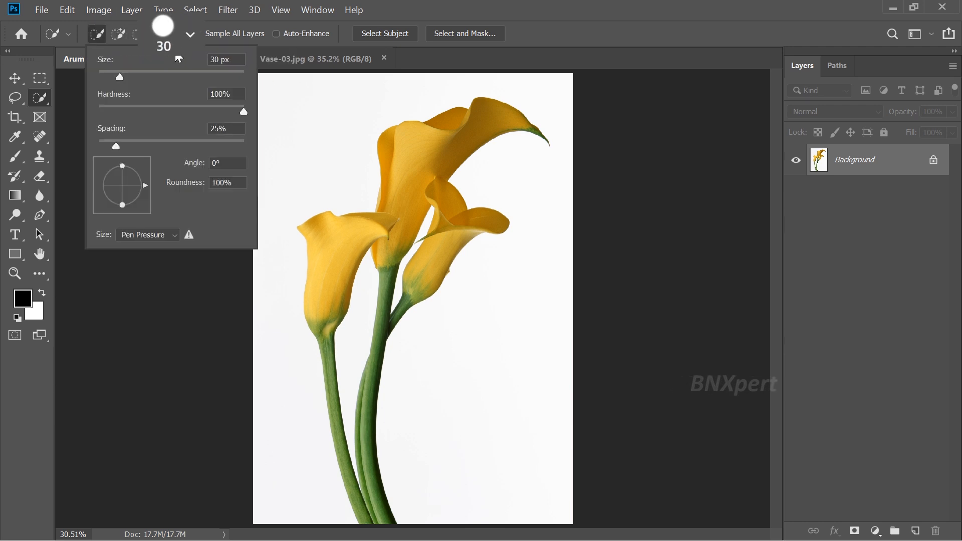
{"action": "left_click_drag", "start_coordinate": [119, 76], "coordinate": [154, 75]}
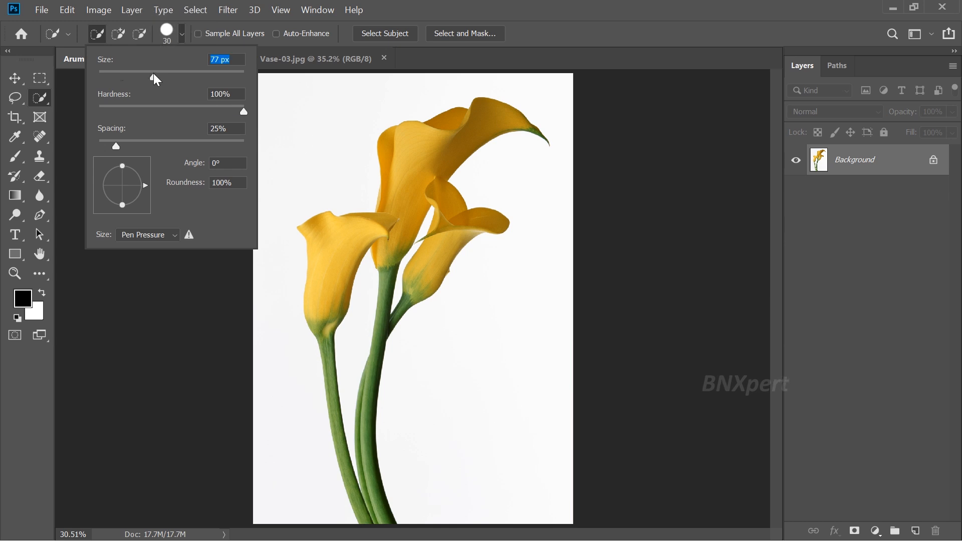
{"action": "left_click", "coordinate": [202, 73]}
{"action": "left_click", "coordinate": [225, 74]}
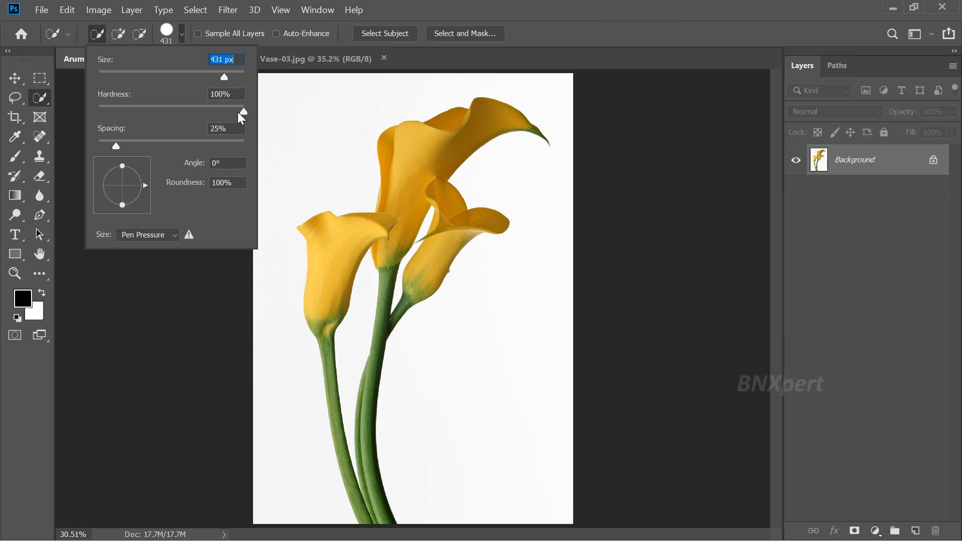
{"action": "left_click", "coordinate": [157, 74]}
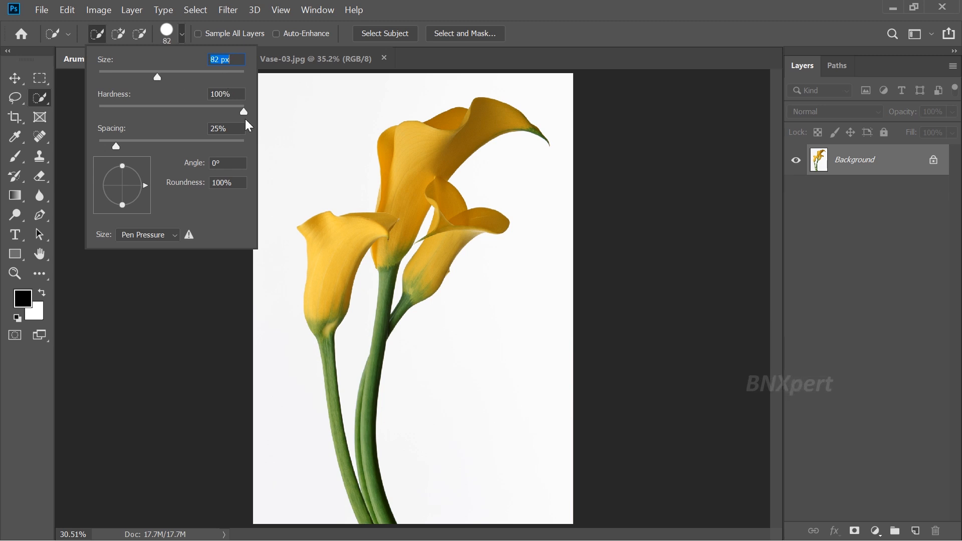
{"action": "left_click", "coordinate": [313, 133]}
- Step the Quick Selection brush size up to 700 px and back down to 100 px
{"action": "key", "text": "bracketright"}
{"action": "key", "text": "bracketright"}
{"action": "key", "text": "bracketright"}
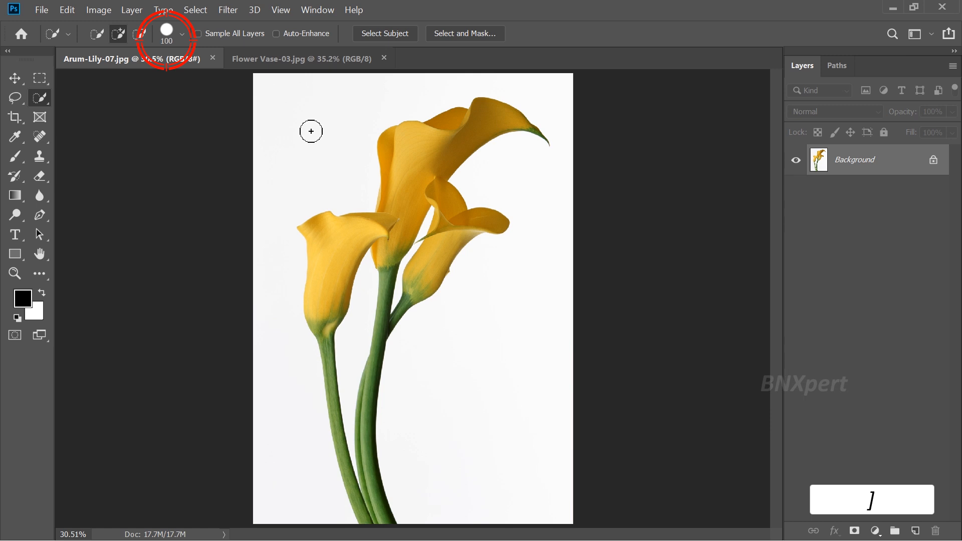
{"action": "key", "text": "bracketright"}
{"action": "key", "text": "bracketright"}
{"action": "key", "text": "bracketright"}
{"action": "key", "text": "bracketright"}
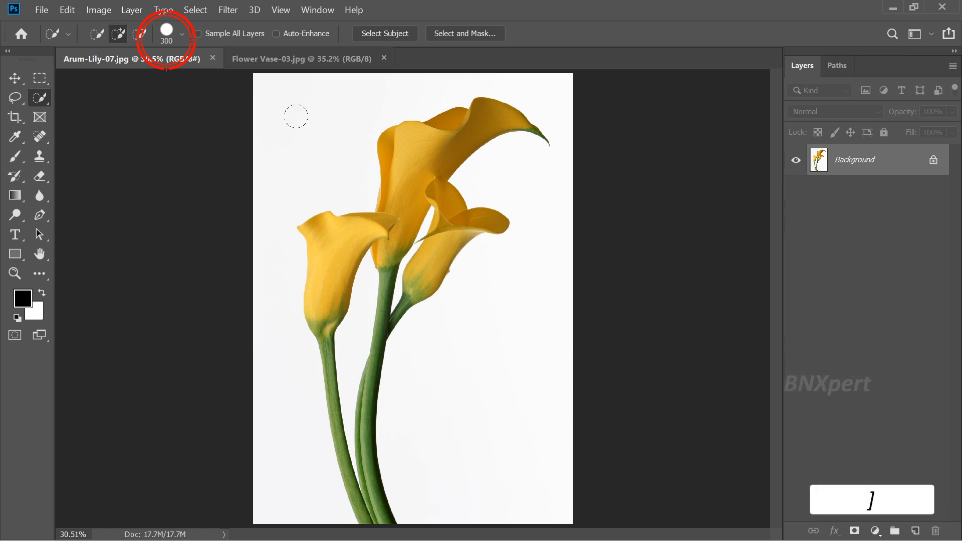
{"action": "key", "text": "bracketright"}
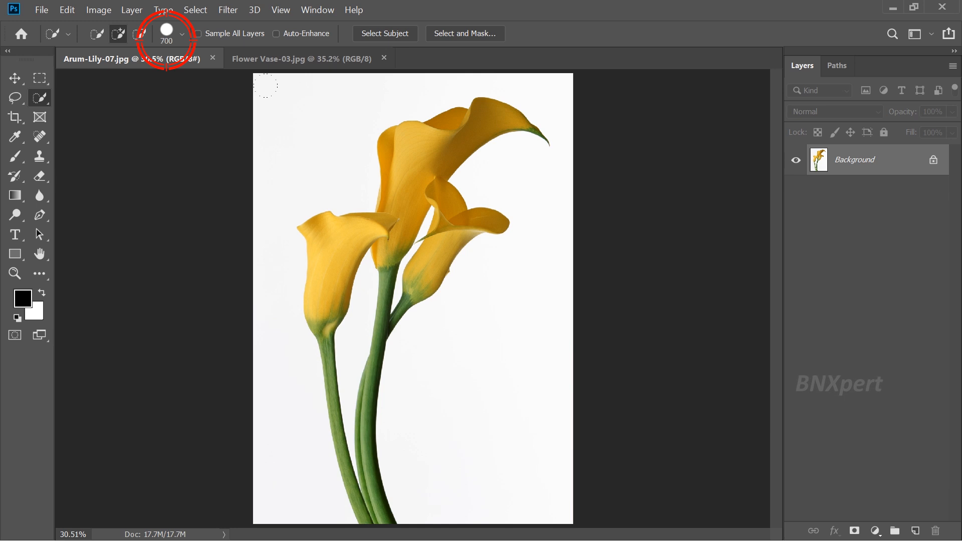
{"action": "key", "text": "bracketleft"}
{"action": "key", "text": "bracketleft"}
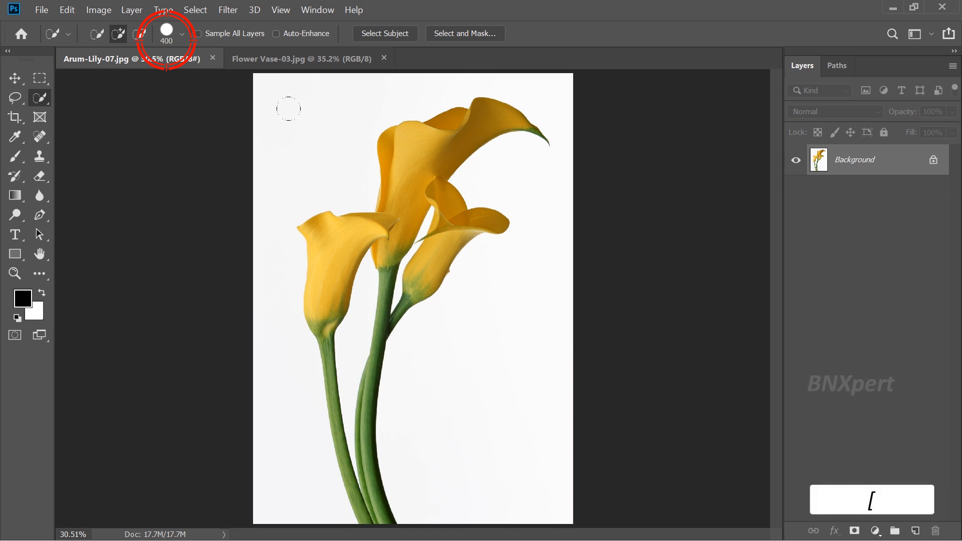
{"action": "key", "text": "bracketleft"}
{"action": "key", "text": "bracketleft"}
{"action": "key", "text": "bracketleft"}
{"action": "key", "text": "bracketleft"}
{"action": "key", "text": "bracketleft"}
{"action": "key", "text": "bracketleft"}
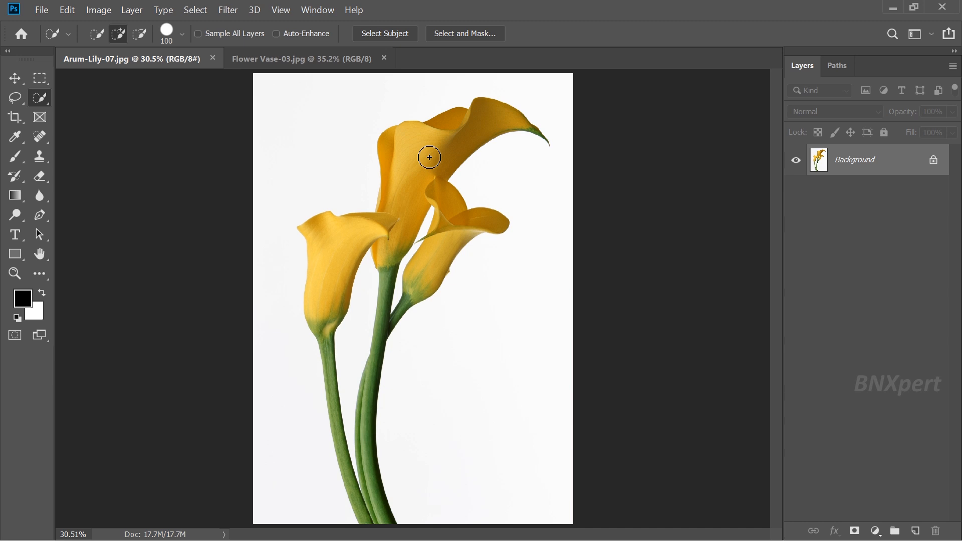
- Enlarge the brush to 250 px and select the tall central lily bloom with Quick Selection
{"action": "key", "text": "bracketright"}
{"action": "key", "text": "bracketright"}
{"action": "key", "text": "bracketright"}
{"action": "key", "text": "bracketright"}
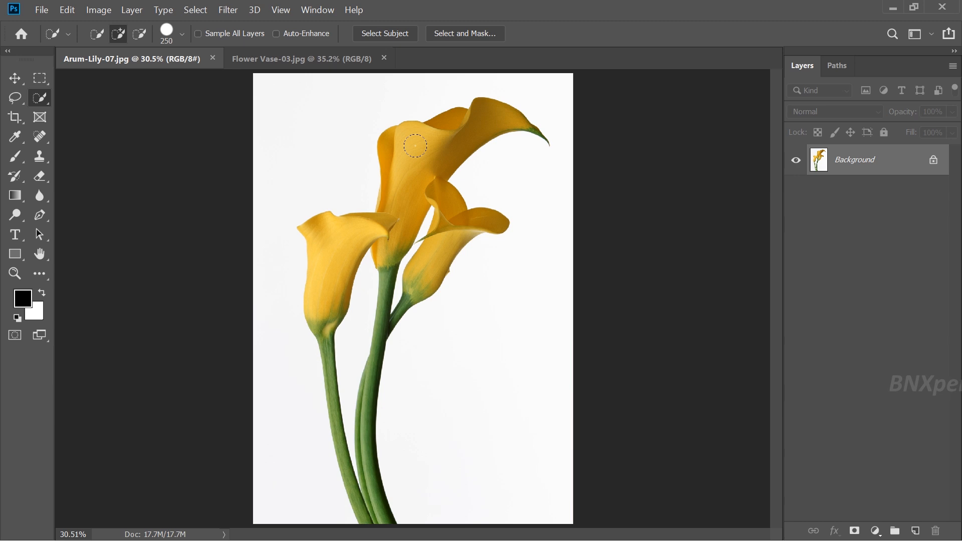
{"action": "left_click", "coordinate": [415, 145]}
- Add the two lower lily blooms to the selection, reducing the Quick Selection brush to 175 px and 100 px
{"action": "key", "text": "bracketleft"}
{"action": "key", "text": "bracketleft"}
{"action": "key", "text": "bracketleft"}
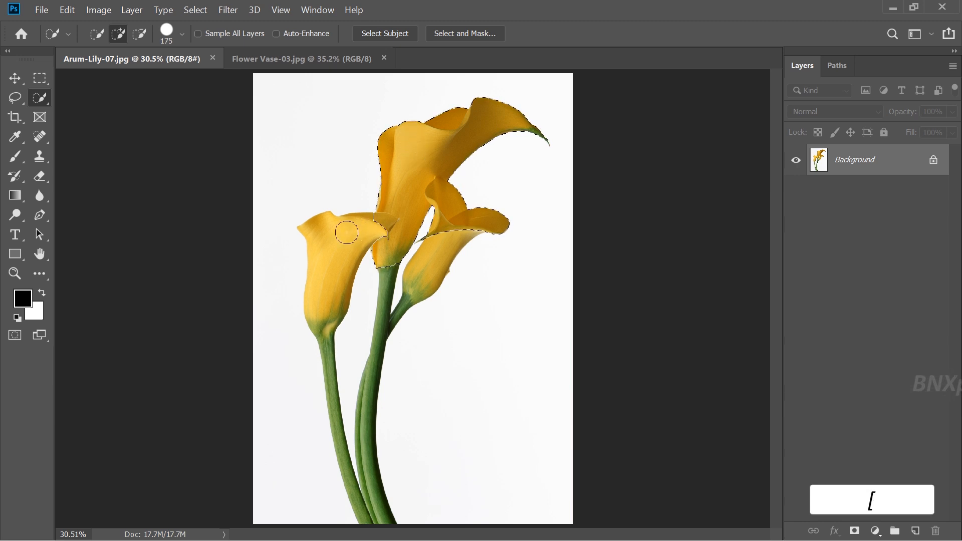
{"action": "left_click_drag", "start_coordinate": [350, 241], "coordinate": [326, 242]}
{"action": "key", "text": "bracketleft"}
{"action": "key", "text": "bracketleft"}
{"action": "key", "text": "bracketleft"}
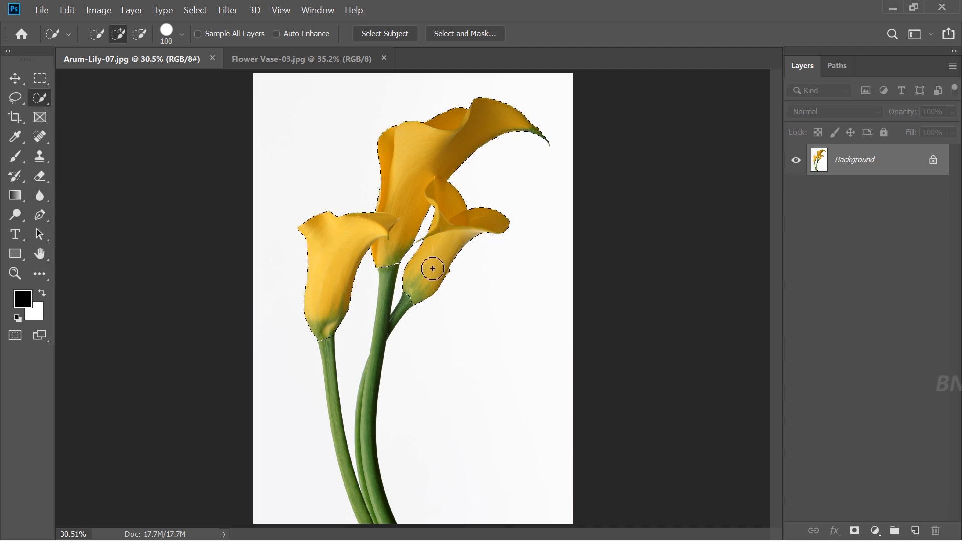
- Add all the green lily stems down to the image's lower edge to the selection, reducing the brush size to 60 px
{"action": "key", "text": "bracketleft"}
{"action": "key", "text": "bracketleft"}
{"action": "key", "text": "bracketleft"}
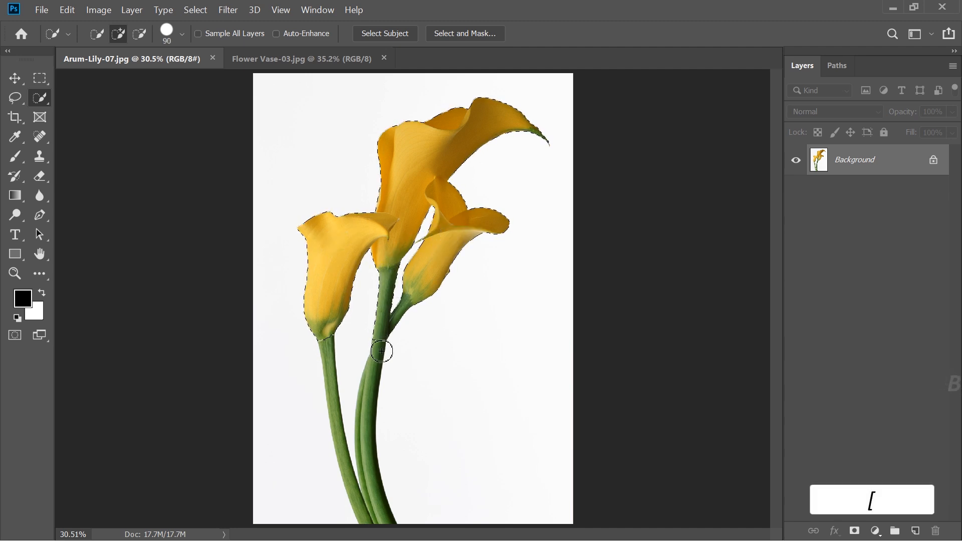
{"action": "left_click", "coordinate": [383, 351]}
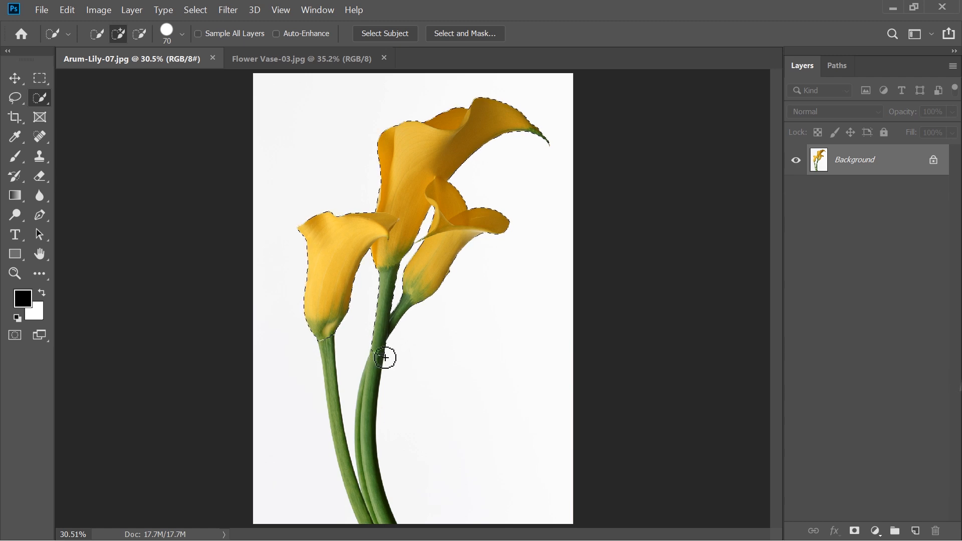
{"action": "left_click_drag", "start_coordinate": [370, 370], "coordinate": [371, 392]}
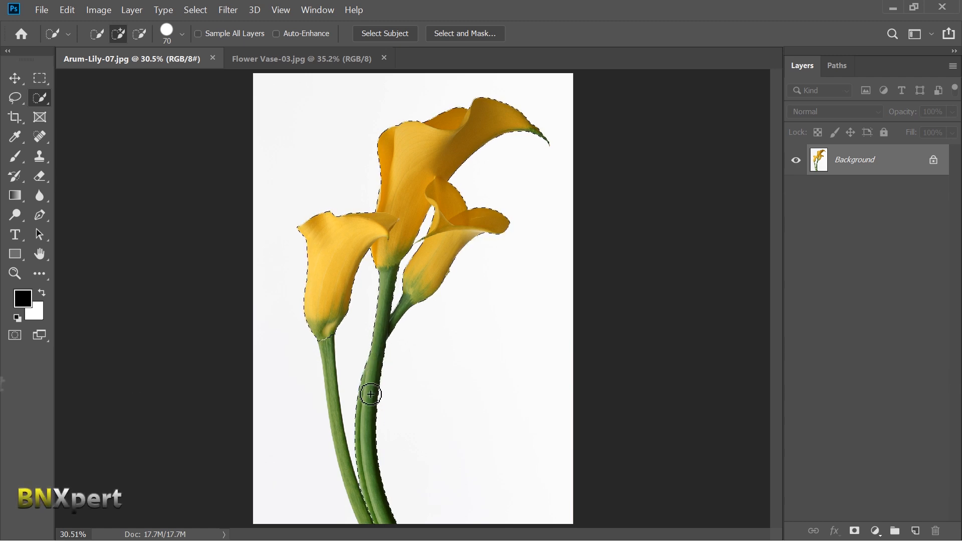
{"action": "key", "text": "bracketleft"}
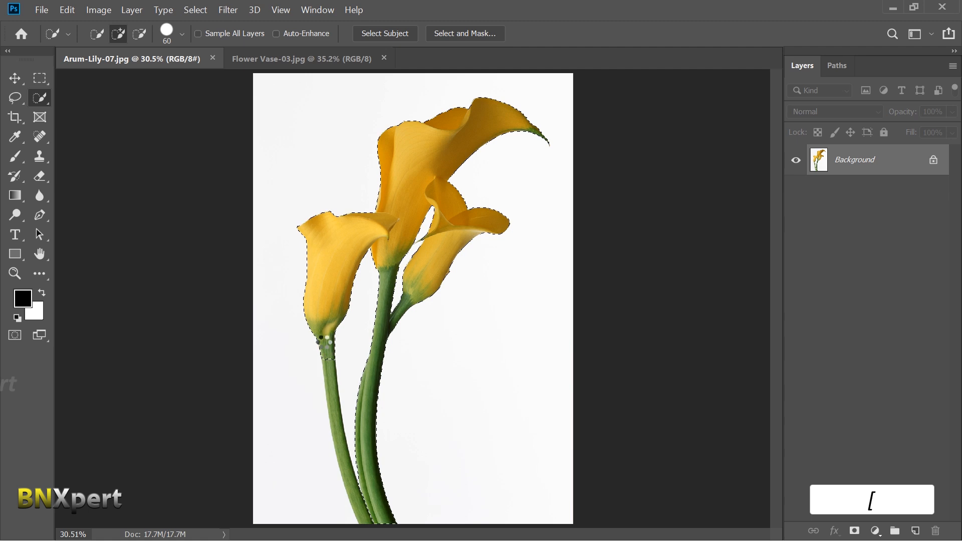
{"action": "left_click", "coordinate": [331, 378]}
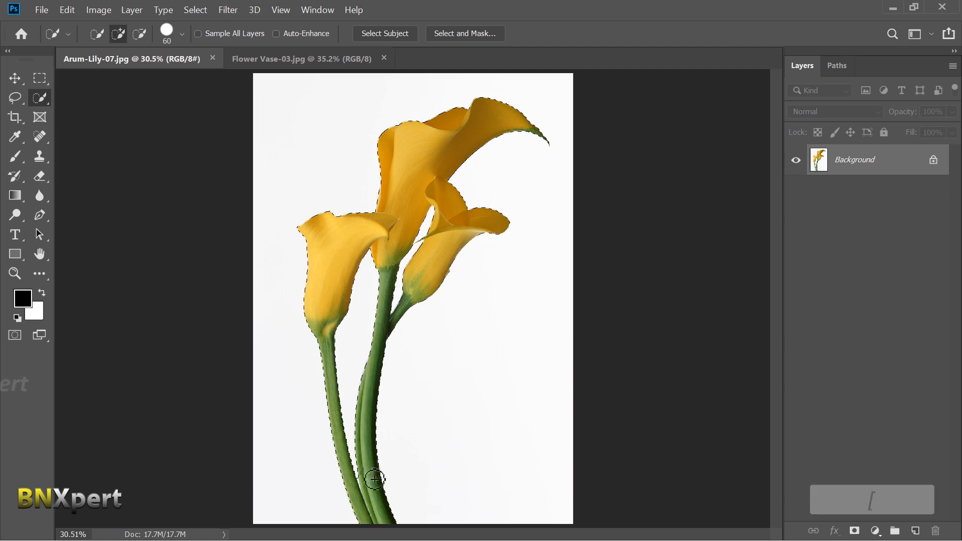
- Copy the selected lilies and paste them into Flower Vase-03.jpg
{"action": "key", "text": "ctrl+c"}
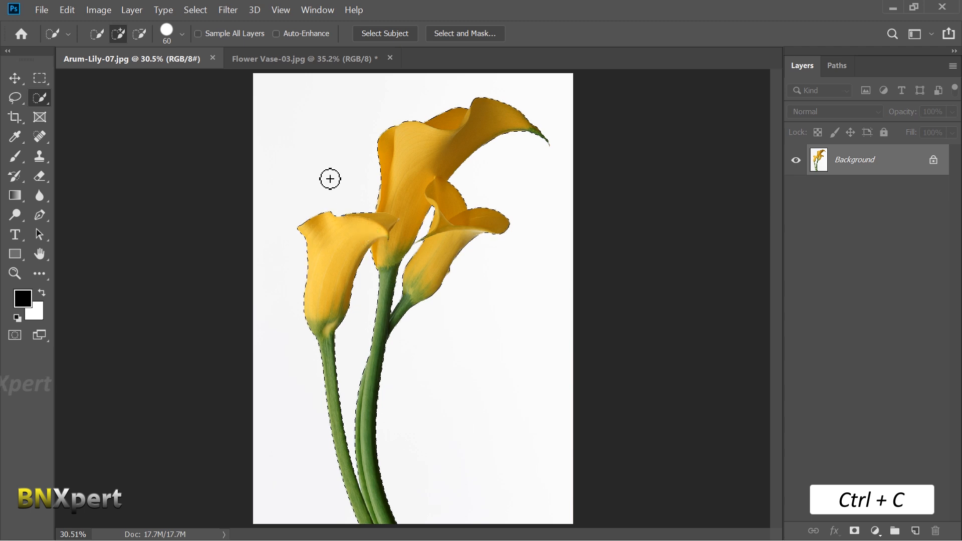
{"action": "left_click", "coordinate": [313, 59]}
{"action": "key", "text": "ctrl+v"}
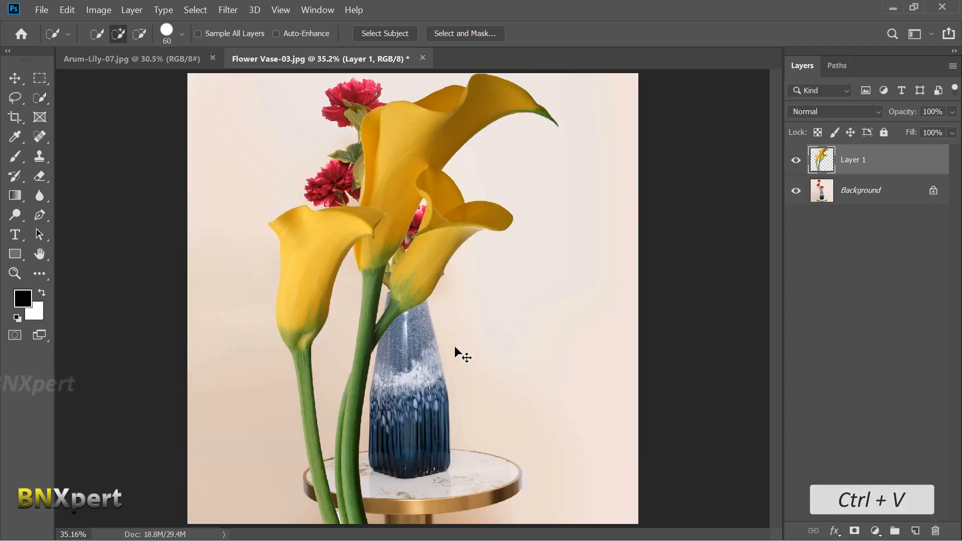
- Free Transform the pasted lilies, scaling them to about 35.87% above the vase and rotating them about 11.25°
{"action": "key", "text": "ctrl+t"}
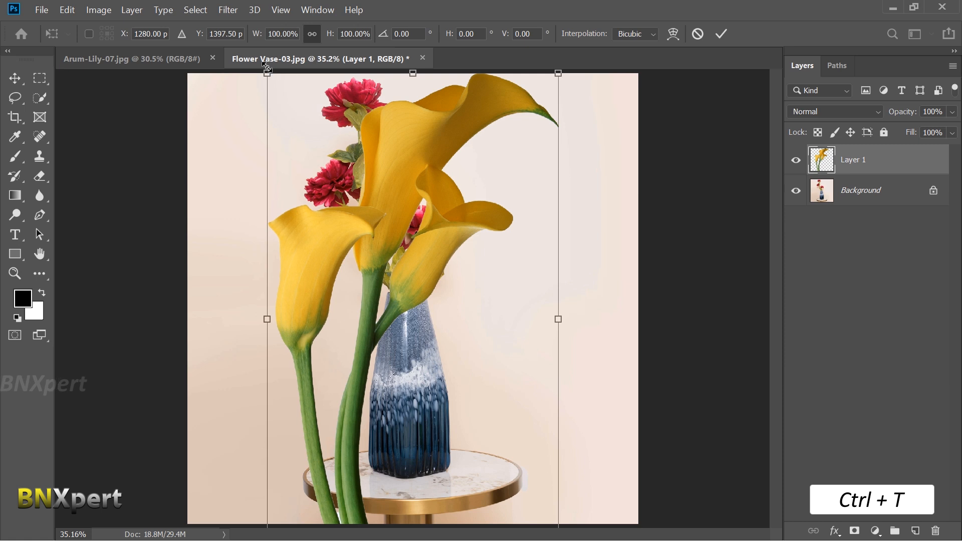
{"action": "left_click_drag", "start_coordinate": [265, 73], "coordinate": [455, 315]}
{"action": "left_click_drag", "start_coordinate": [497, 404], "coordinate": [438, 226]}
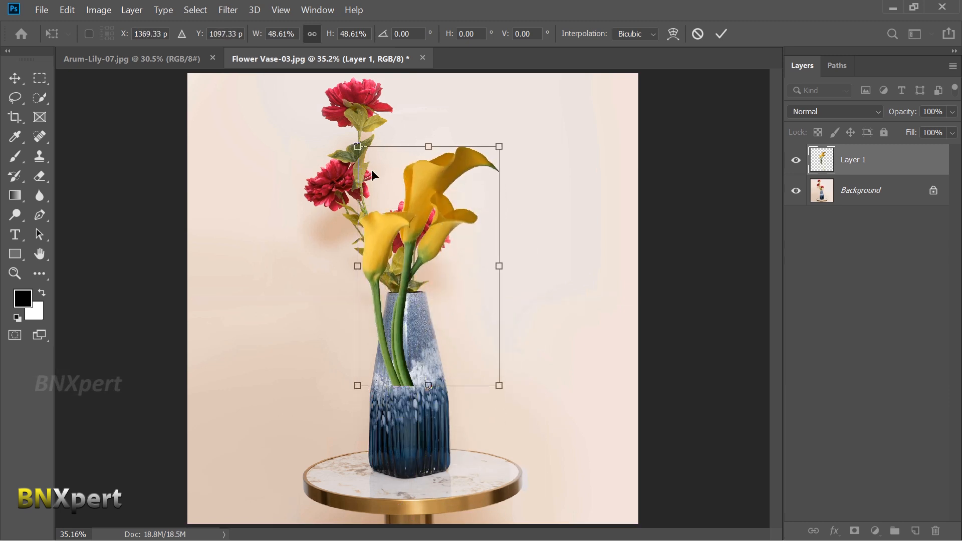
{"action": "left_click_drag", "start_coordinate": [357, 145], "coordinate": [403, 201]}
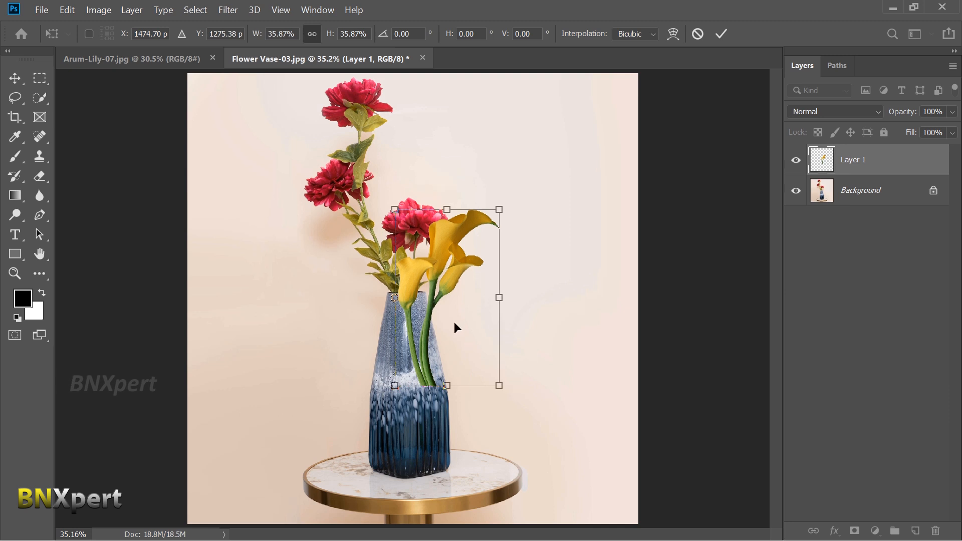
{"action": "left_click_drag", "start_coordinate": [448, 291], "coordinate": [428, 198]}
{"action": "left_click_drag", "start_coordinate": [492, 307], "coordinate": [471, 321]}
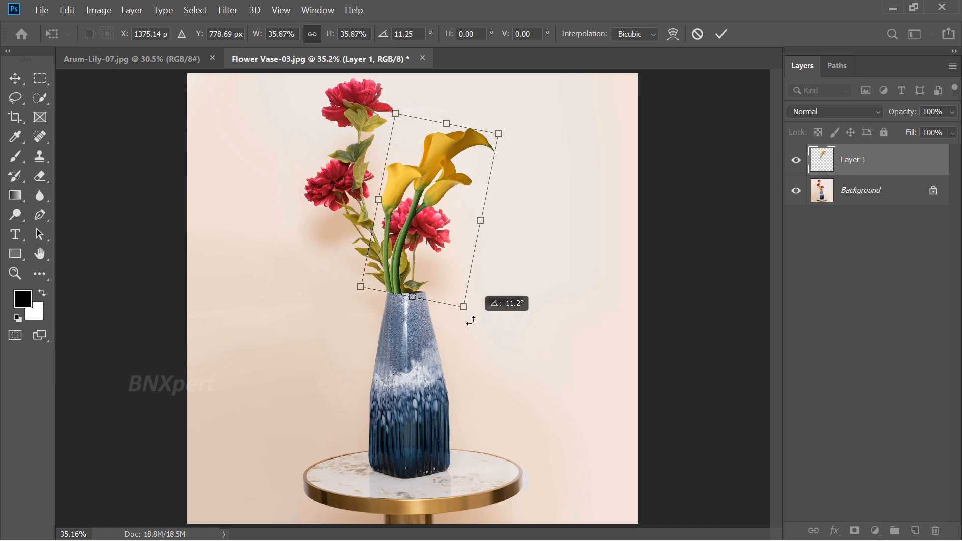
{"action": "left_click_drag", "start_coordinate": [471, 321], "coordinate": [471, 321]}
- Position the lily stems at the vase's mouth, nudge them into place and apply the transform
{"action": "left_click_drag", "start_coordinate": [399, 254], "coordinate": [414, 258]}
{"action": "key", "text": "Left"}
{"action": "key", "text": "Left"}
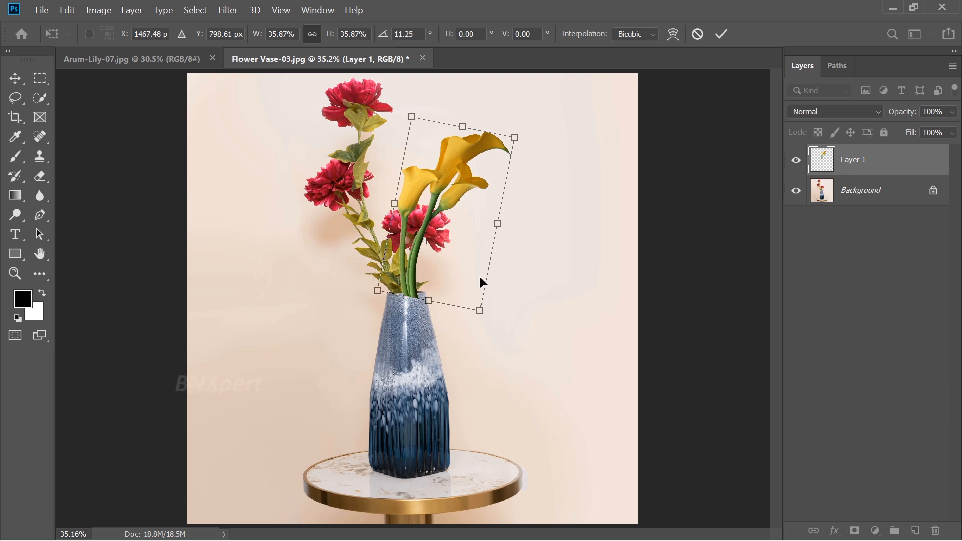
{"action": "key", "text": "Left"}
{"action": "key", "text": "Up"}
{"action": "key", "text": "Left"}
{"action": "key", "text": "Left"}
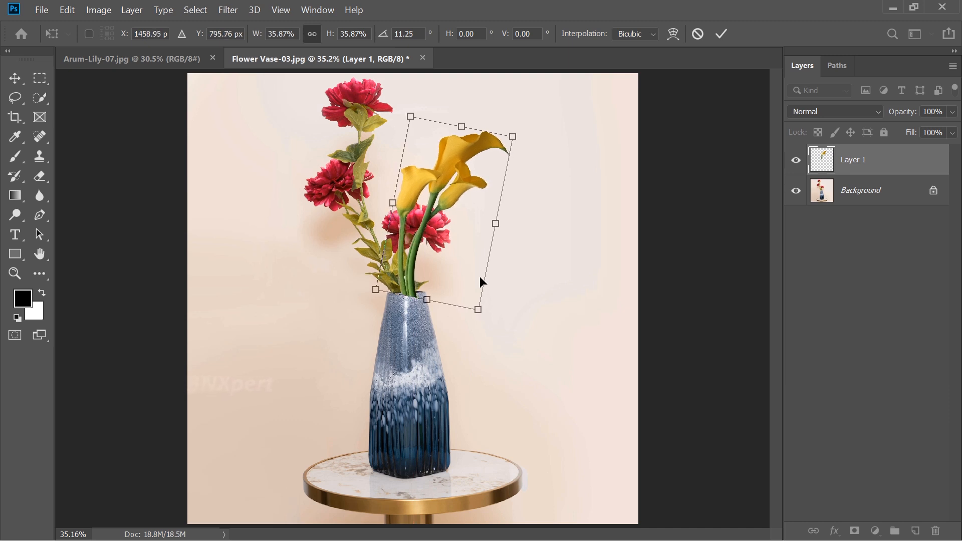
{"action": "key", "text": "Right"}
{"action": "key", "text": "Up"}
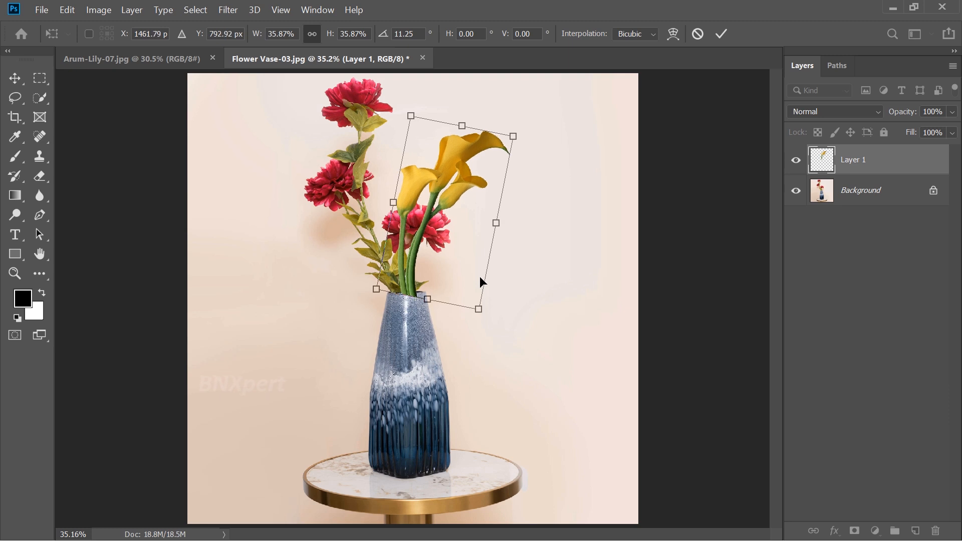
{"action": "key", "text": "Return"}
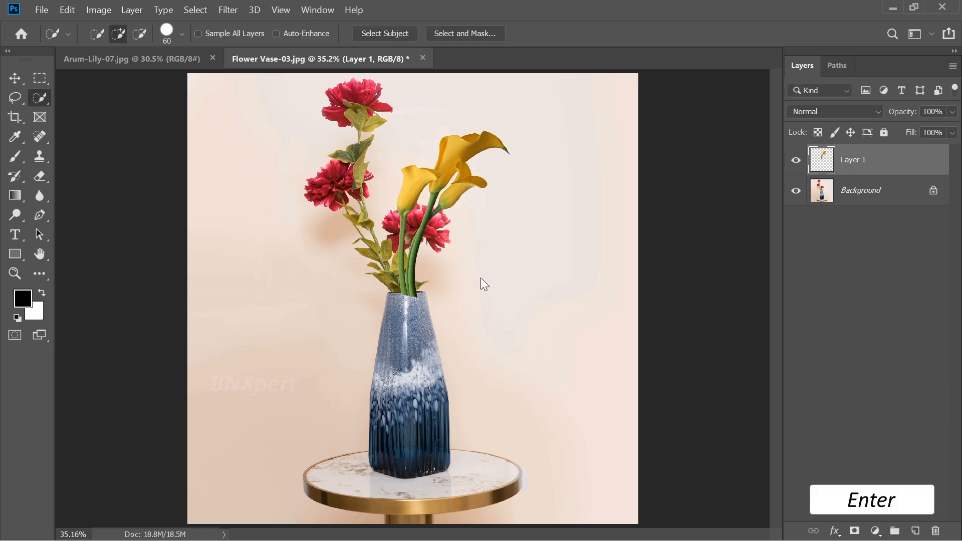
- With Layer 1 hidden, select the vase's upper rim on the Background layer using Quick Selection and copy it to a new layer
{"action": "left_click", "coordinate": [796, 161]}
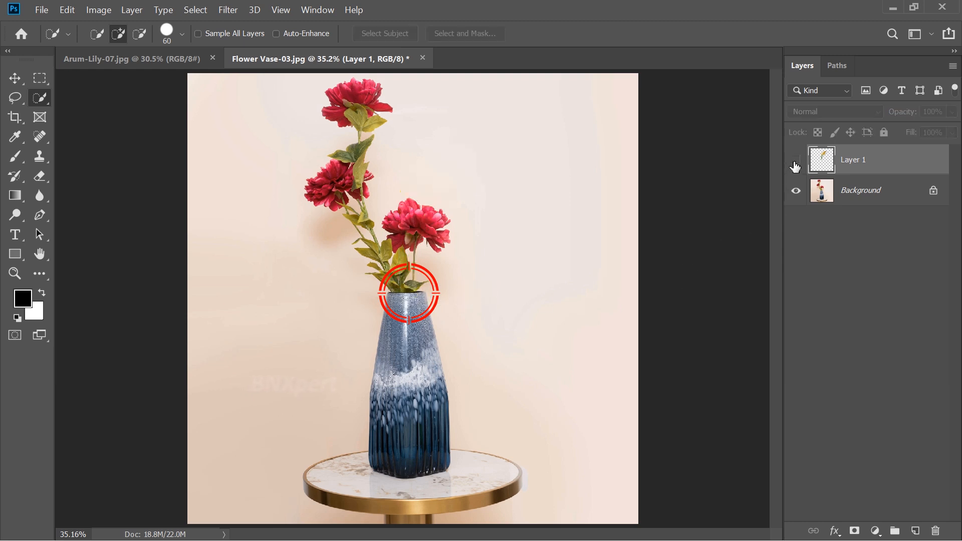
{"action": "left_click", "coordinate": [862, 199]}
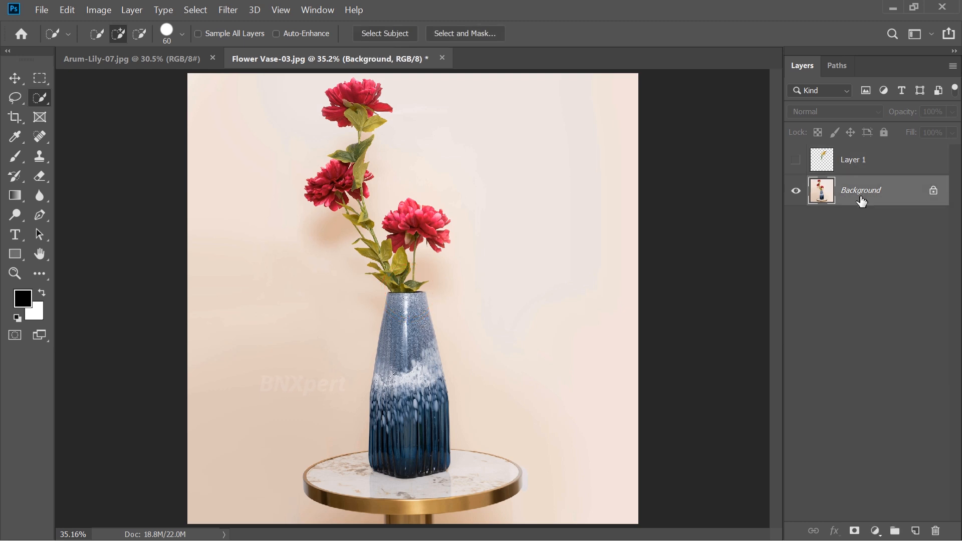
{"action": "left_click", "coordinate": [403, 310]}
{"action": "left_click_drag", "start_coordinate": [403, 311], "coordinate": [423, 307]}
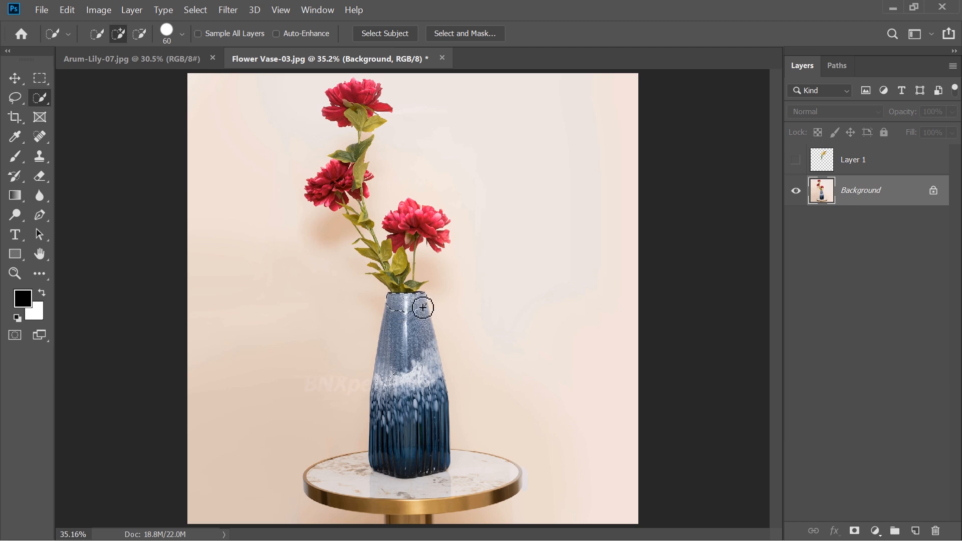
{"action": "key", "text": "ctrl+c"}
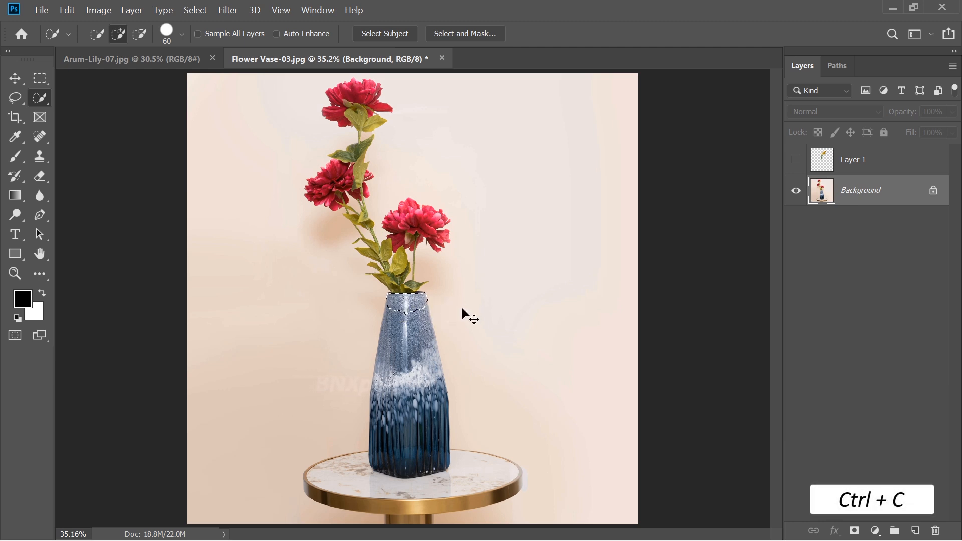
{"action": "key", "text": "ctrl+v"}
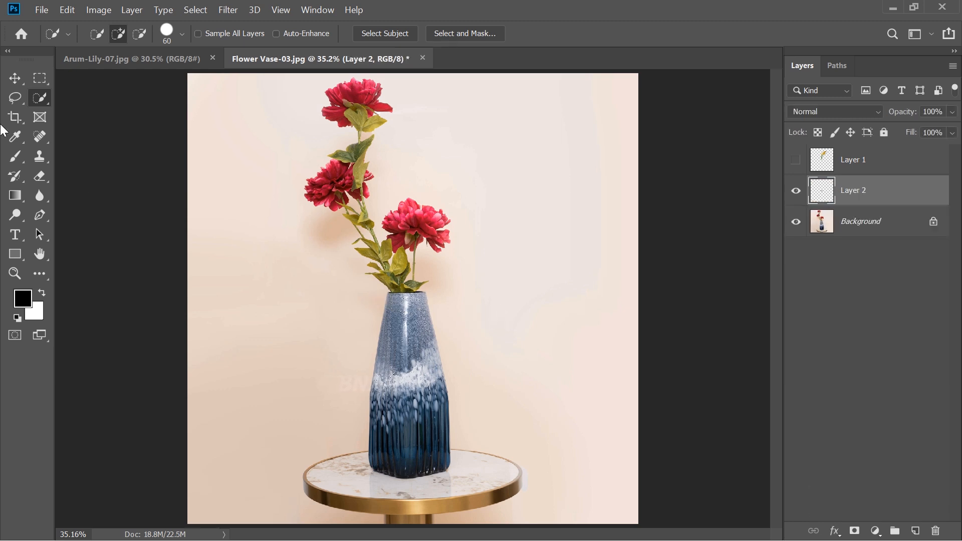
- Move the copied rim piece out to the side of the vase with the Move tool and undo the move
{"action": "left_click", "coordinate": [15, 78]}
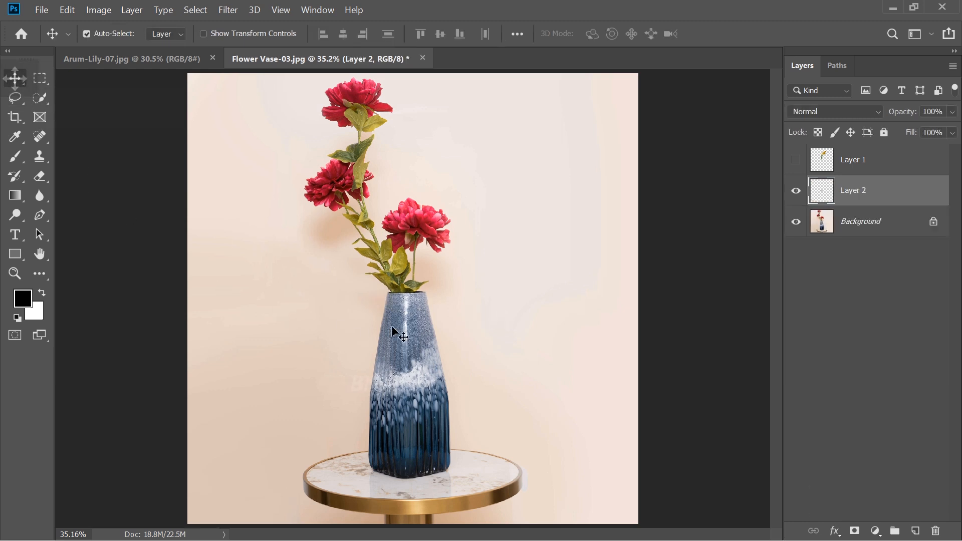
{"action": "left_click_drag", "start_coordinate": [401, 300], "coordinate": [468, 300]}
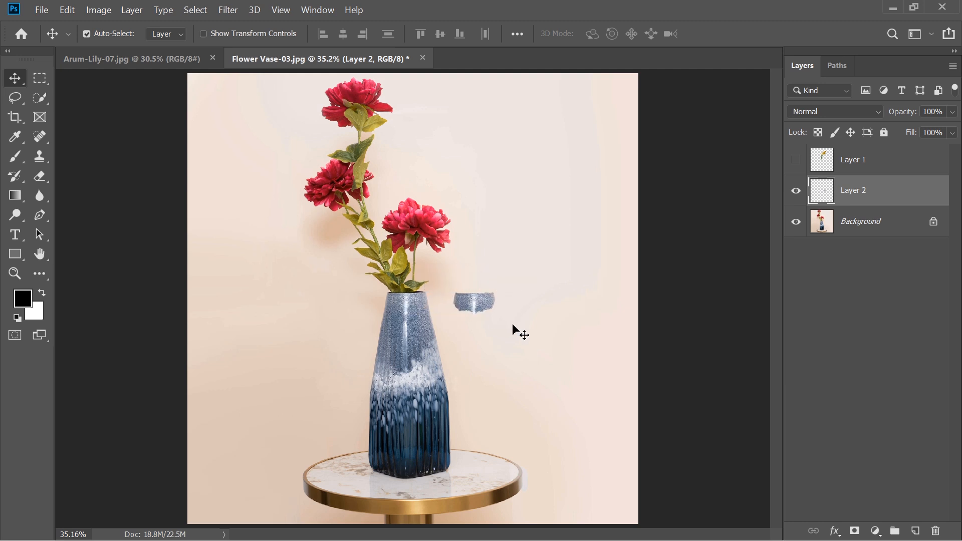
{"action": "key", "text": "ctrl+z"}
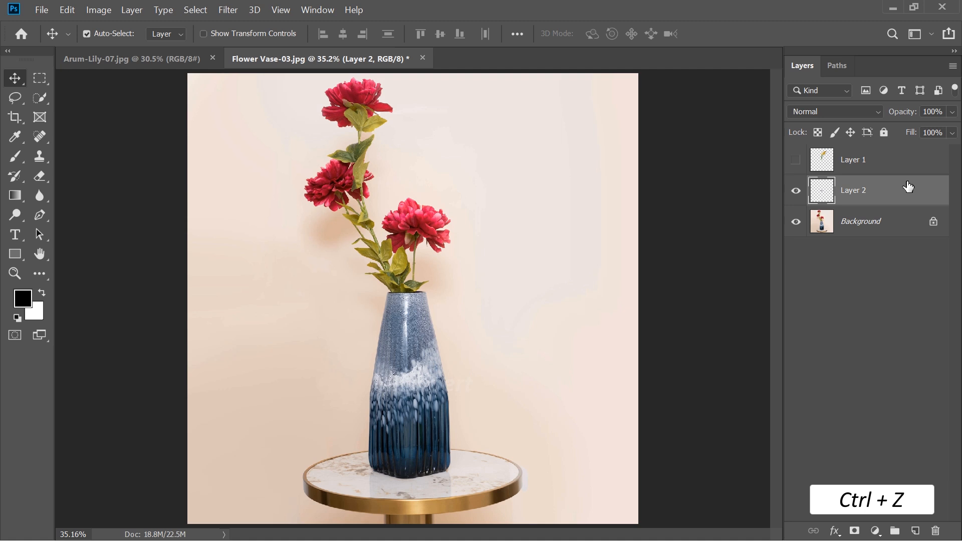
- Show Layer 1 and place it below Layer 2 in the layer stack
{"action": "left_click", "coordinate": [795, 160]}
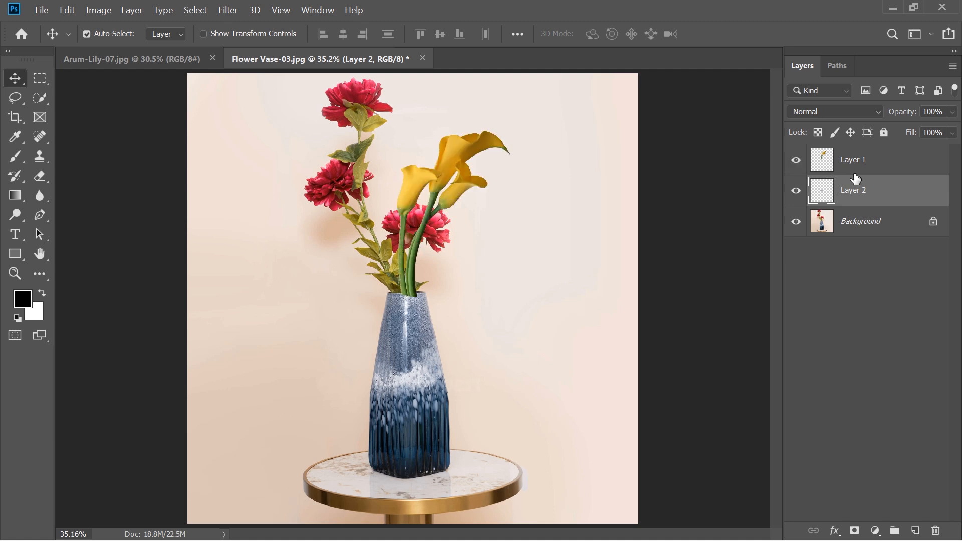
{"action": "left_click_drag", "start_coordinate": [876, 168], "coordinate": [879, 208]}
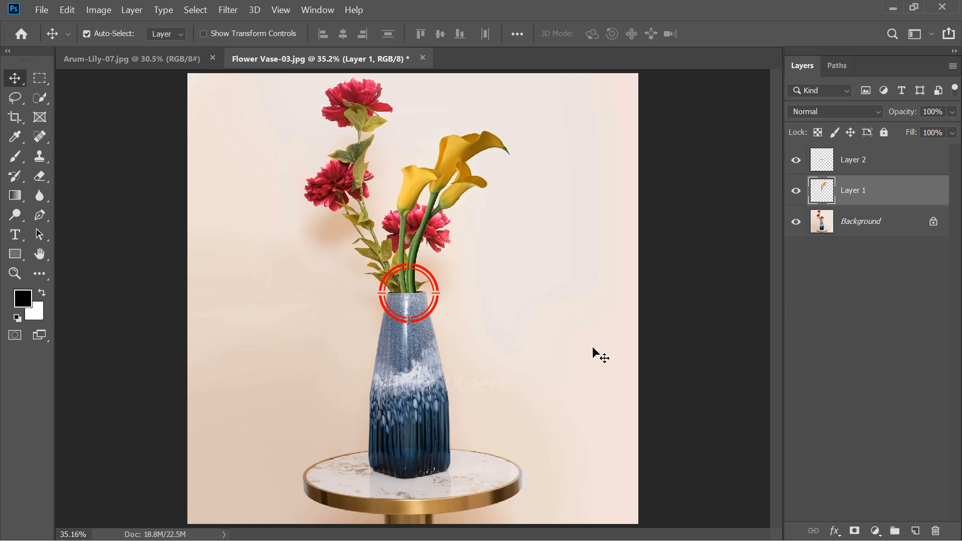
- Pull the rim piece away from in front of the lily stems and undo that move
{"action": "left_click_drag", "start_coordinate": [404, 300], "coordinate": [484, 304]}
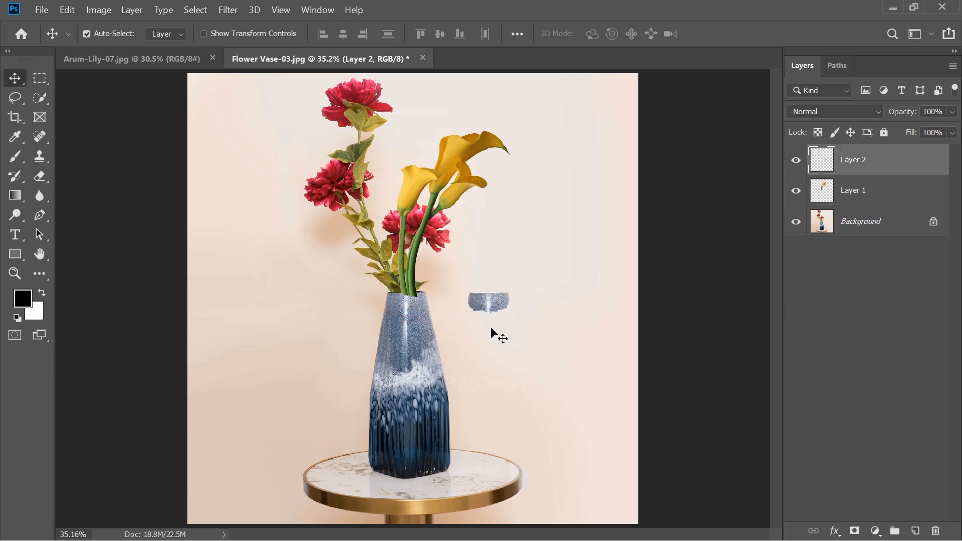
{"action": "key", "text": "ctrl+z"}
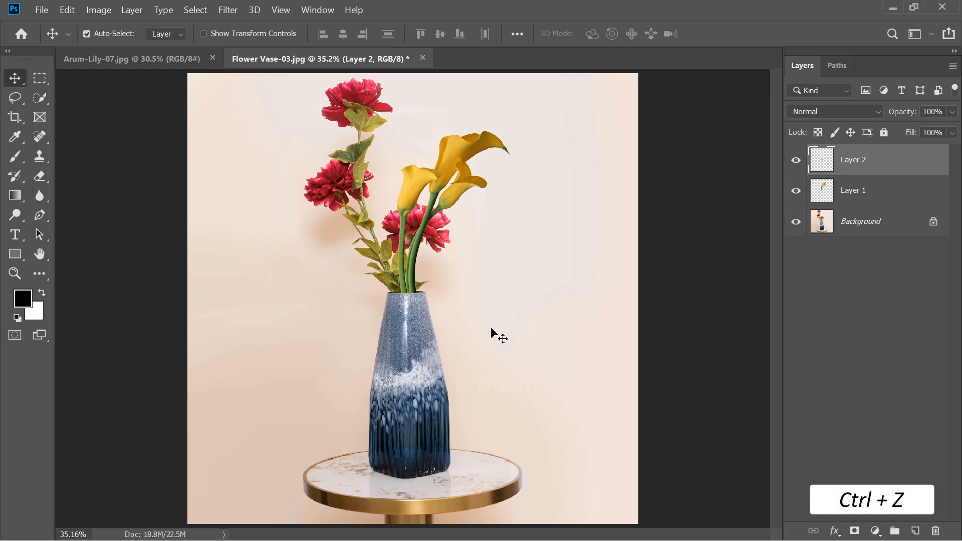